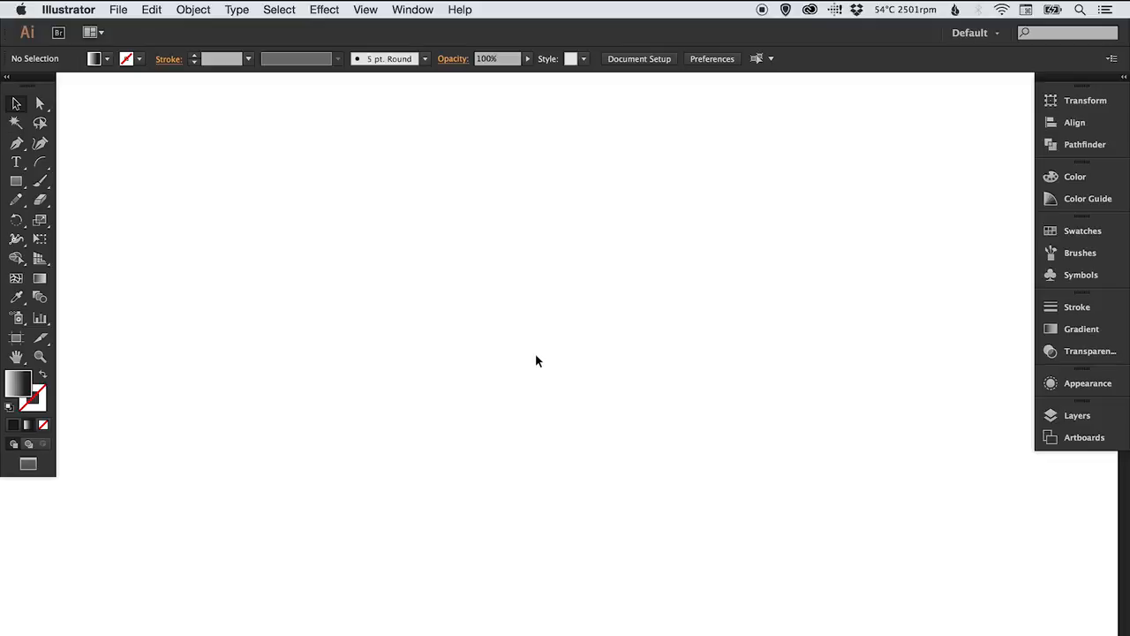
# Place Photo.jpg from the User Files folder as an embedded image on the artboard
pyautogui.click(118, 10)
pyautogui.click(176, 240)
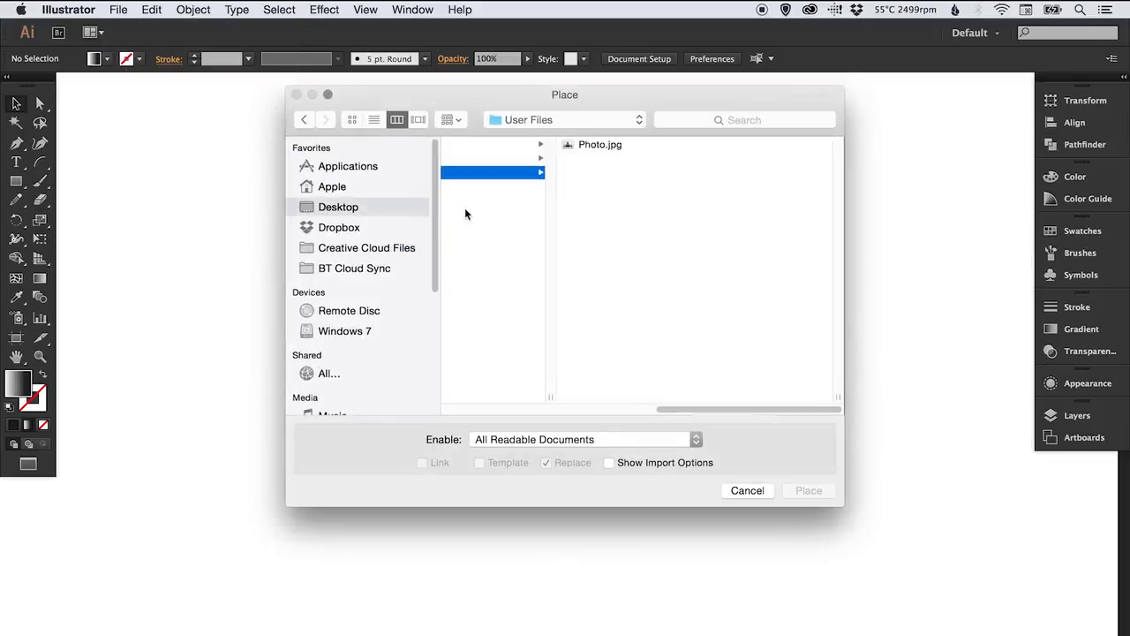
pyautogui.click(597, 144)
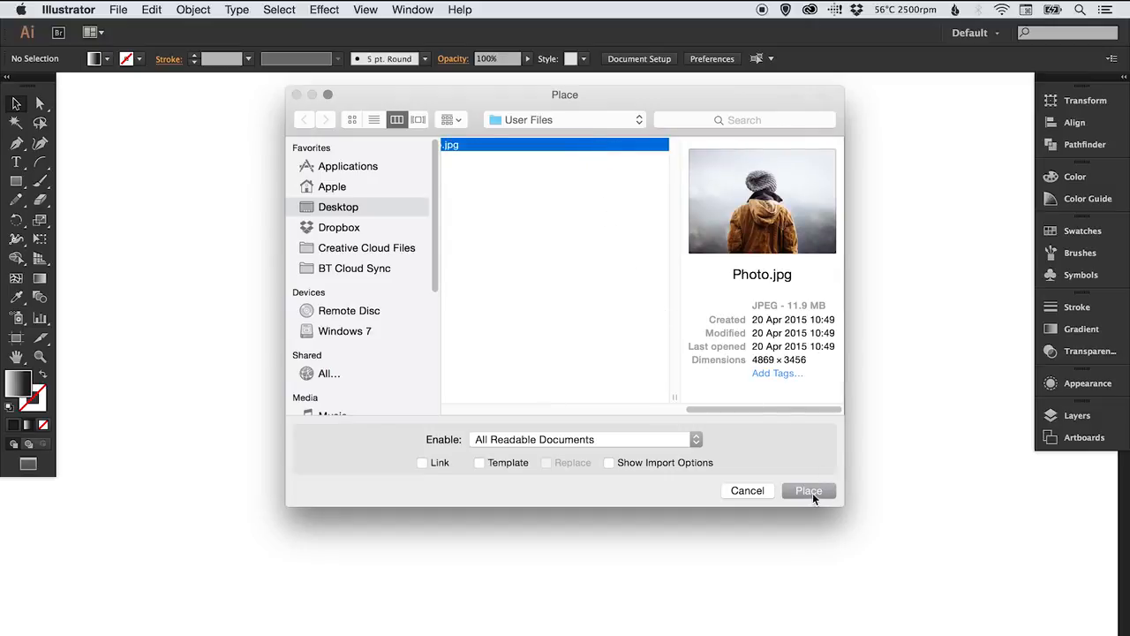
pyautogui.click(809, 490)
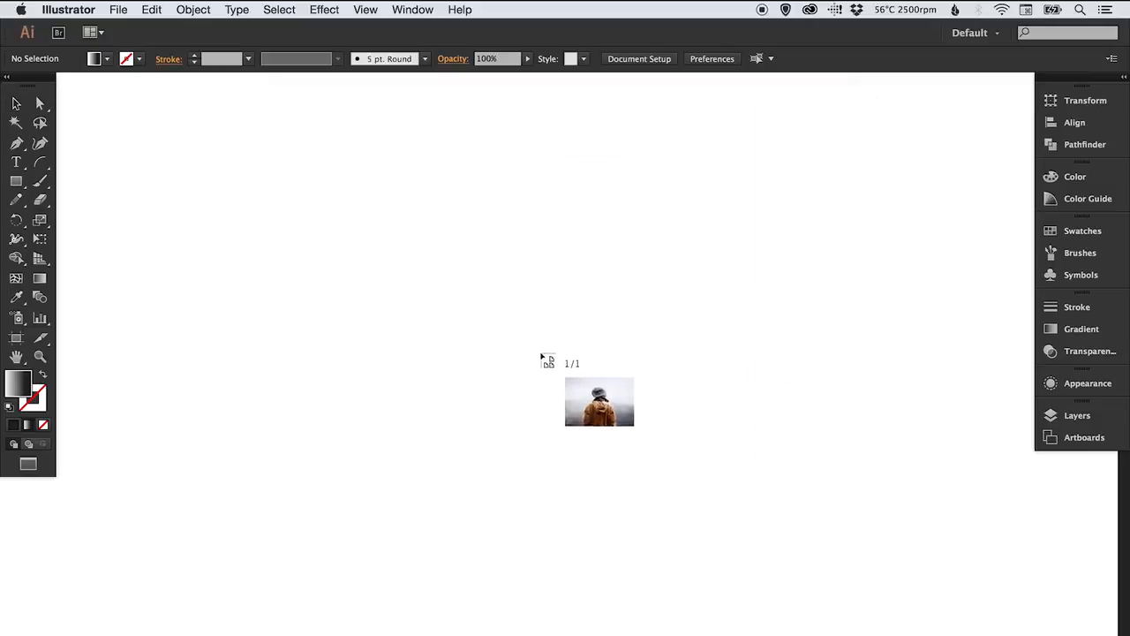
pyautogui.click(217, 123)
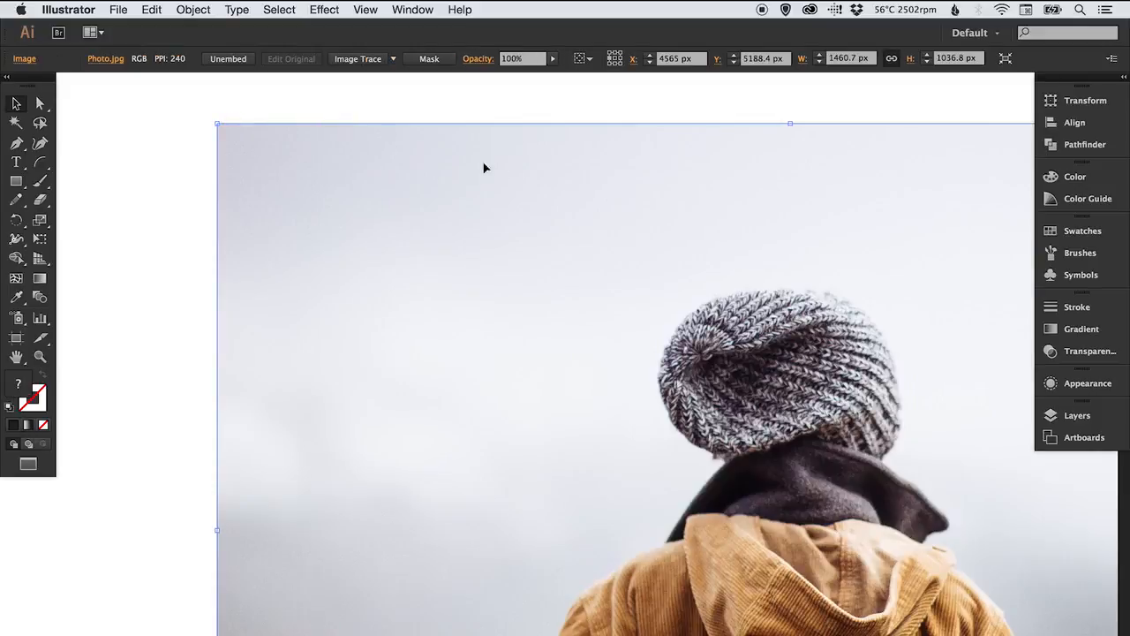
# Scale the placed photo down to about 674 × 478 px and position it in the middle of the visible canvas
pyautogui.click(40, 220)
pyautogui.moveTo(196, 118); pyautogui.dragTo(539, 309)
pyautogui.press('v')
pyautogui.moveTo(686, 429); pyautogui.dragTo(436, 232)
pyautogui.press('s')
pyautogui.moveTo(227, 129); pyautogui.dragTo(253, 146)
pyautogui.press('v')
pyautogui.click(868, 253)
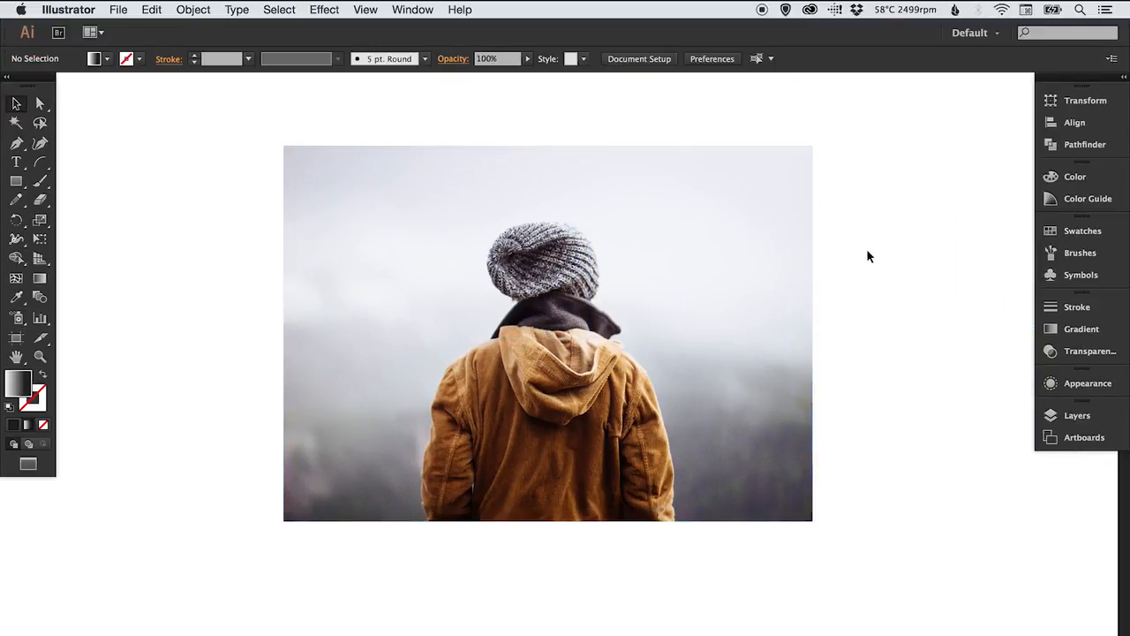
# Copy the photo and paste the duplicate in place, exactly over the original
pyautogui.click(370, 223)
pyautogui.click(152, 10)
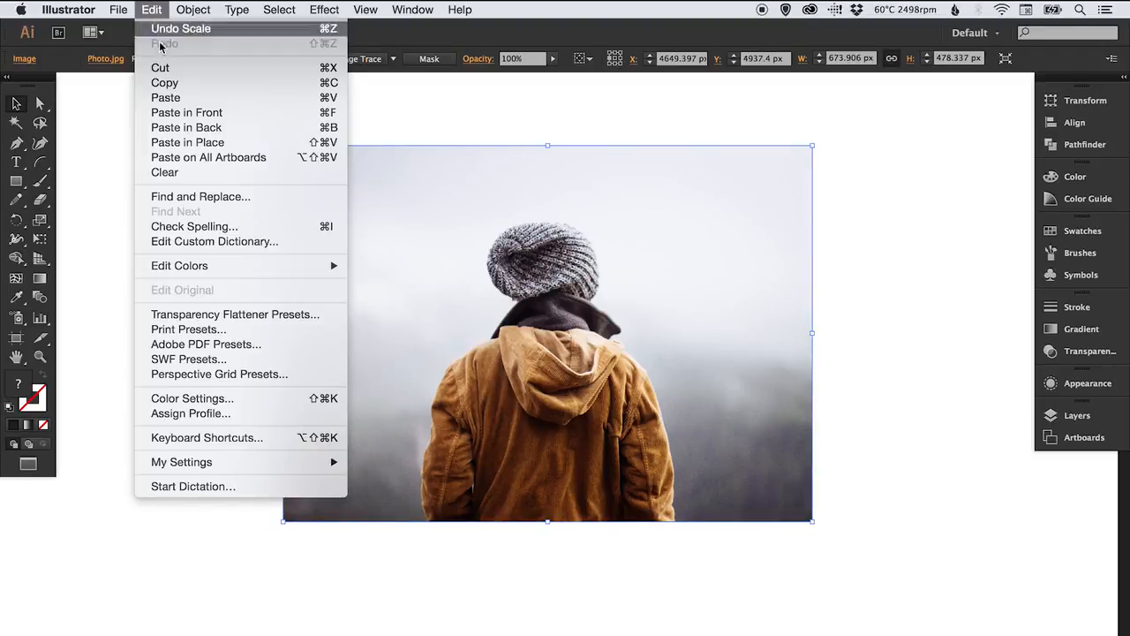
pyautogui.click(164, 82)
pyautogui.click(152, 10)
pyautogui.click(199, 142)
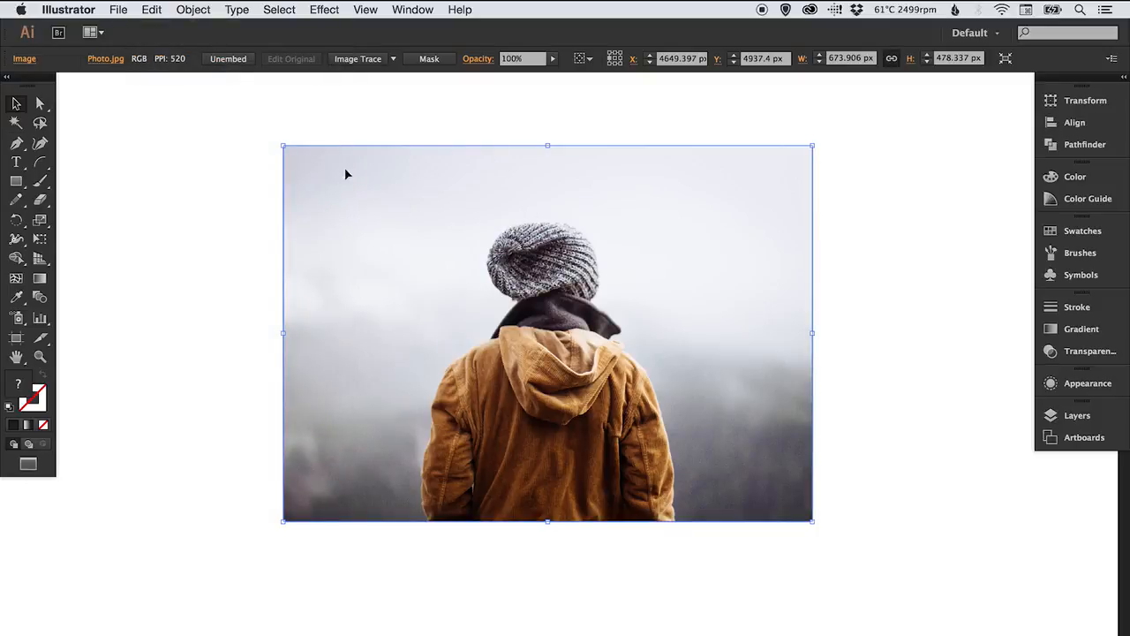
# Flip the duplicate photo upside down with Reflect and move it directly below the original so their edges meet
pyautogui.click(193, 10)
pyautogui.moveTo(200, 30)
pyautogui.click(408, 87)
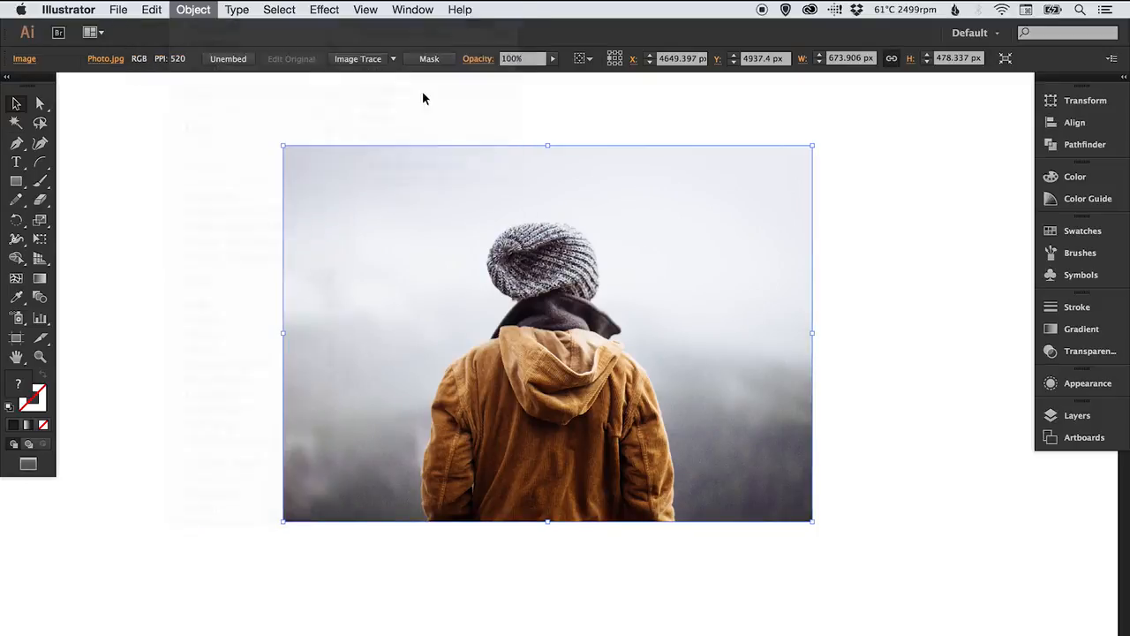
pyautogui.click(535, 426)
pyautogui.moveTo(697, 228); pyautogui.dragTo(744, 507)
pyautogui.click(861, 447)
pyautogui.moveTo(765, 421); pyautogui.dragTo(769, 343)
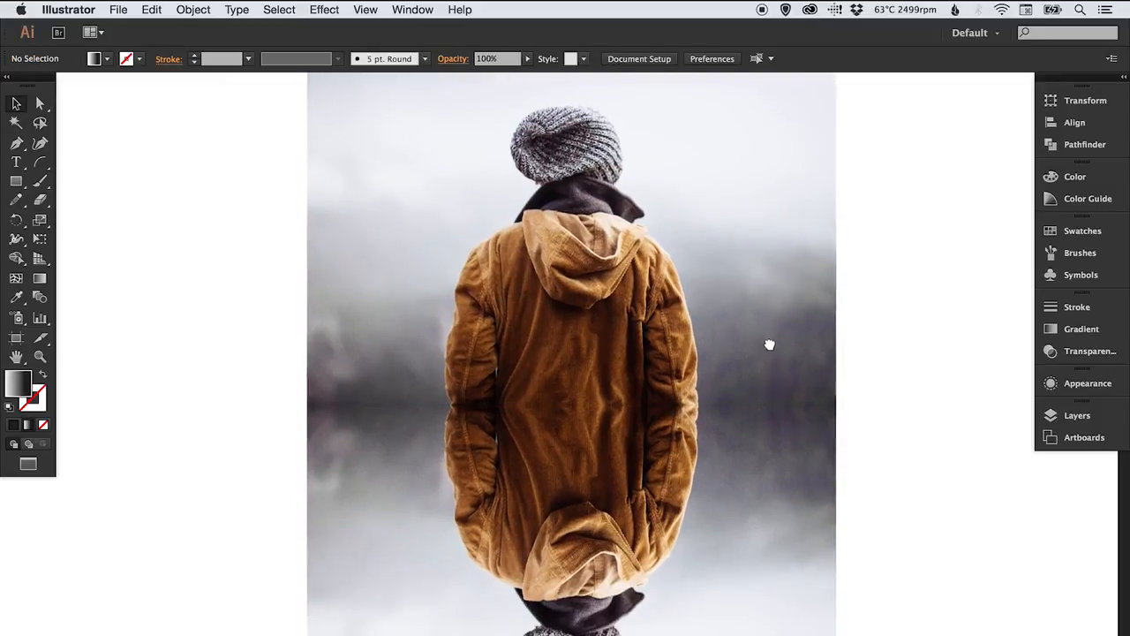
pyautogui.press('super+minus')
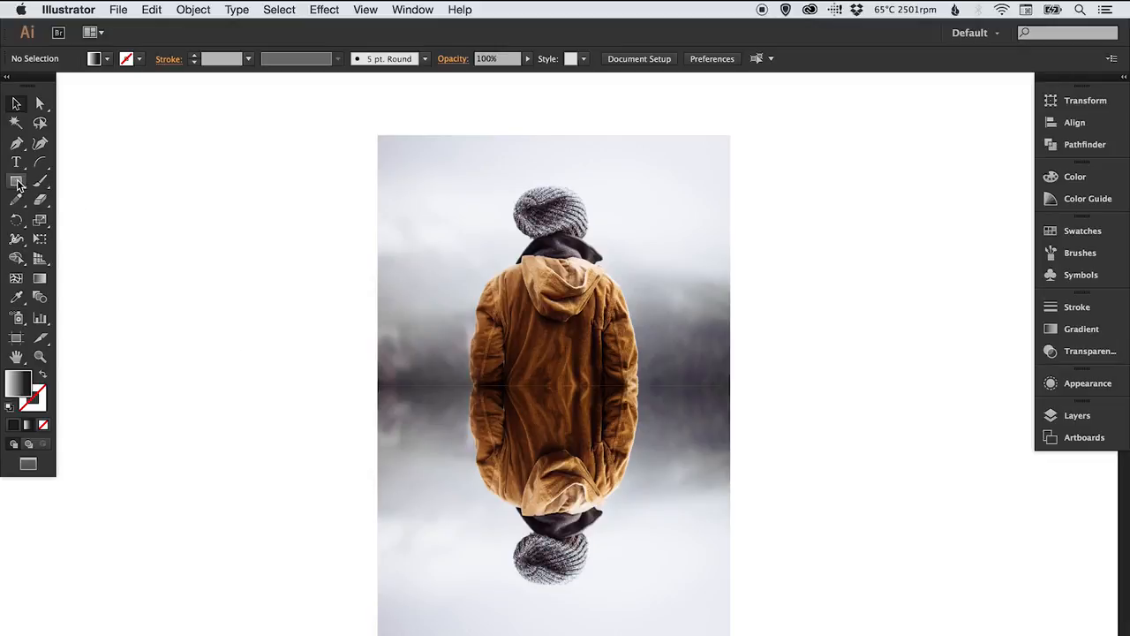
# Set the fill to the black swatch and draw a rectangle about 253 × 204 px beside the photos
pyautogui.click(1090, 232)
pyautogui.click(886, 265)
pyautogui.click(1069, 231)
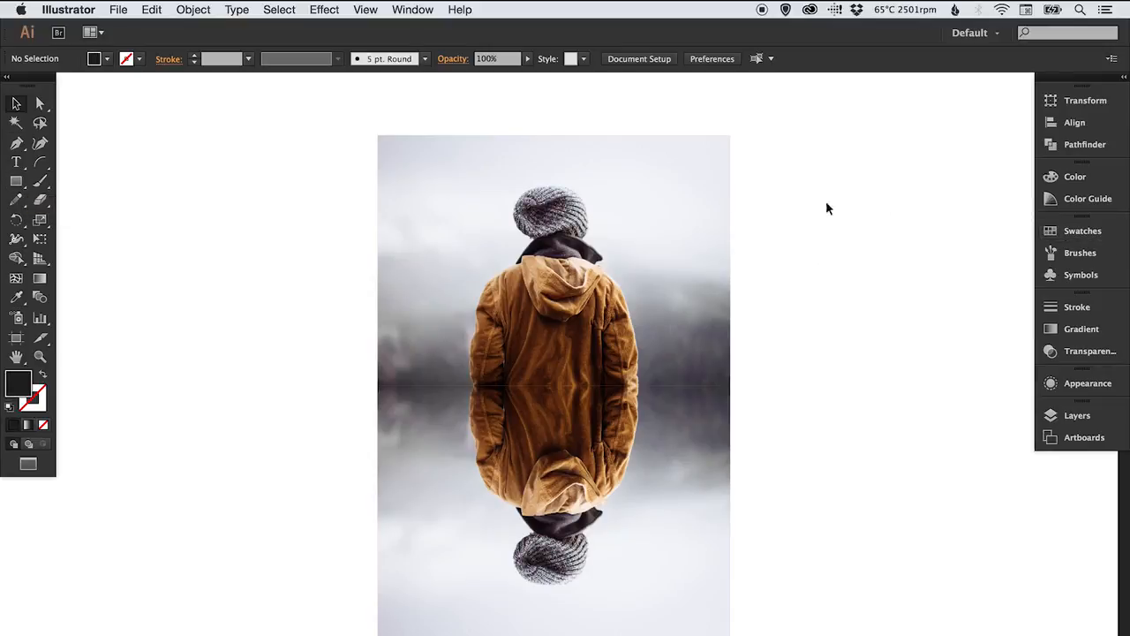
pyautogui.click(16, 181)
pyautogui.moveTo(182, 352); pyautogui.dragTo(314, 458)
pyautogui.press('v')
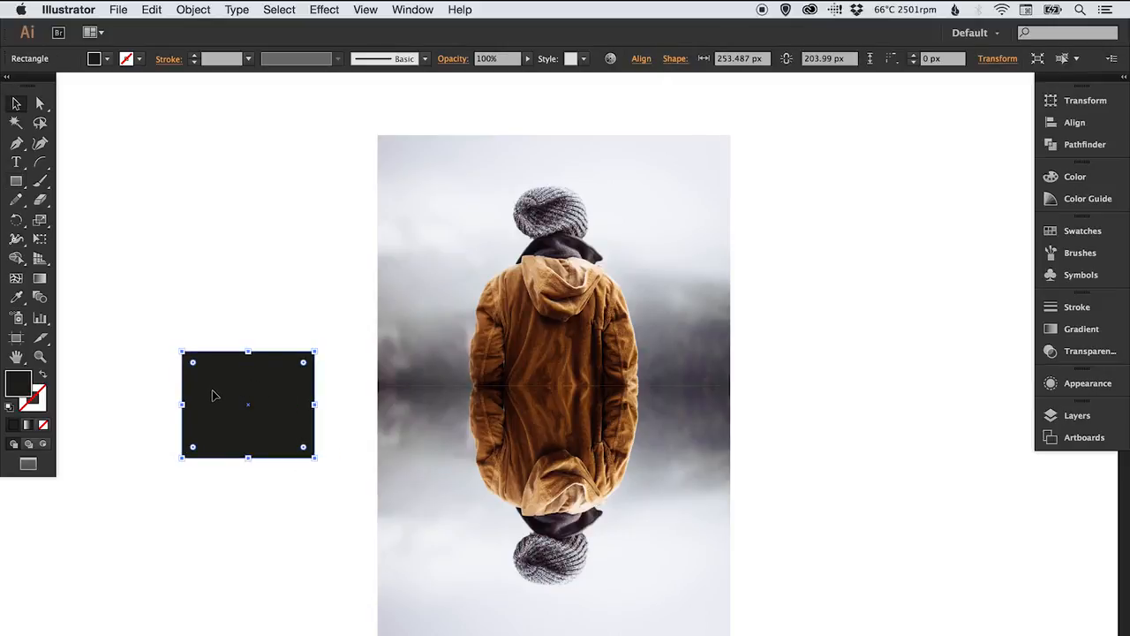
# In Outline view, snap the rectangle to the flipped photo's corner and stretch it to cover that photo exactly, then return to Preview
pyautogui.press('super+shift+b')
pyautogui.press('super+y')
pyautogui.moveTo(251, 399); pyautogui.dragTo(380, 441)
pyautogui.moveTo(490, 405); pyautogui.dragTo(489, 391)
pyautogui.moveTo(510, 439); pyautogui.dragTo(730, 436)
pyautogui.moveTo(555, 494); pyautogui.dragTo(554, 632)
pyautogui.press('super+y')
pyautogui.click(827, 429)
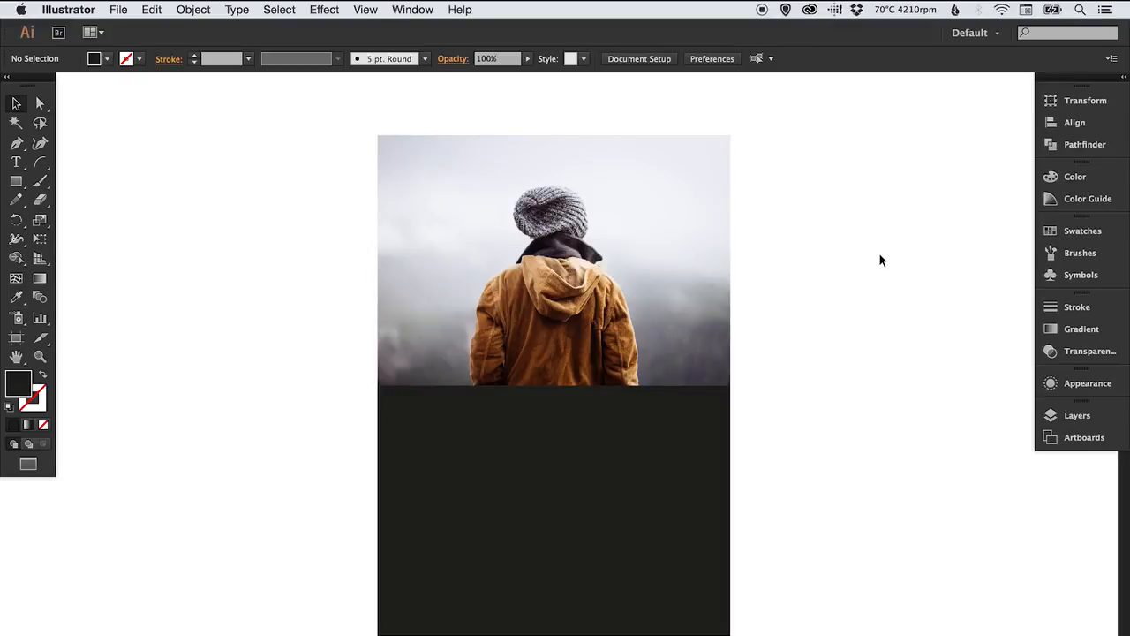
pyautogui.press('super+y')
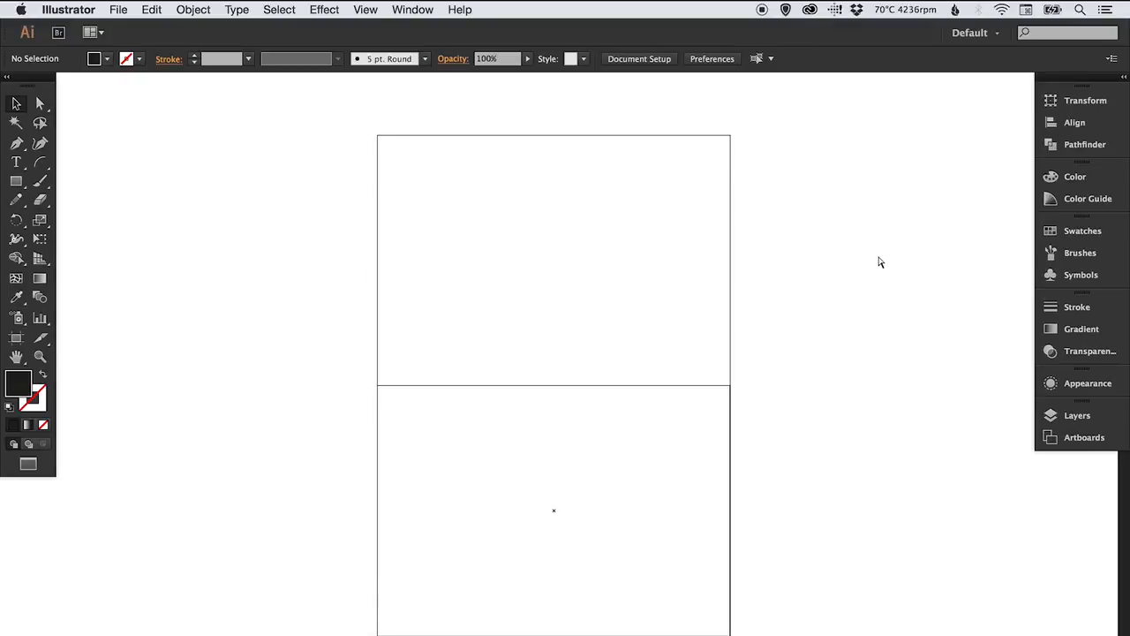
pyautogui.press('super+y')
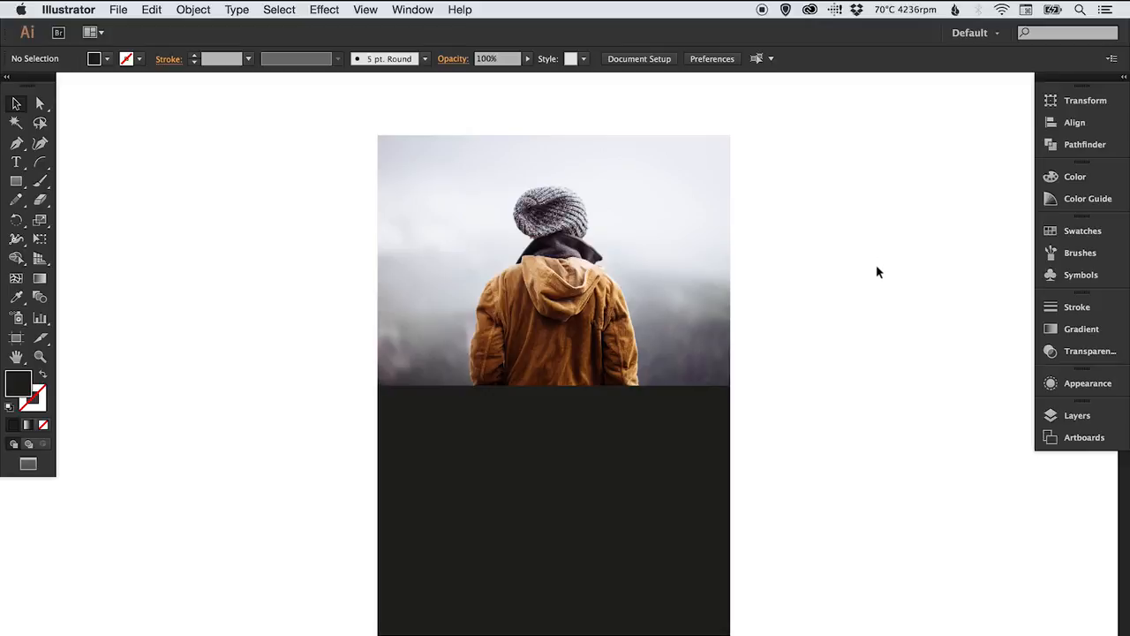
# Make an opacity mask from the black rectangle and the flipped photo, with Clip turned off
pyautogui.moveTo(768, 444); pyautogui.dragTo(521, 574)
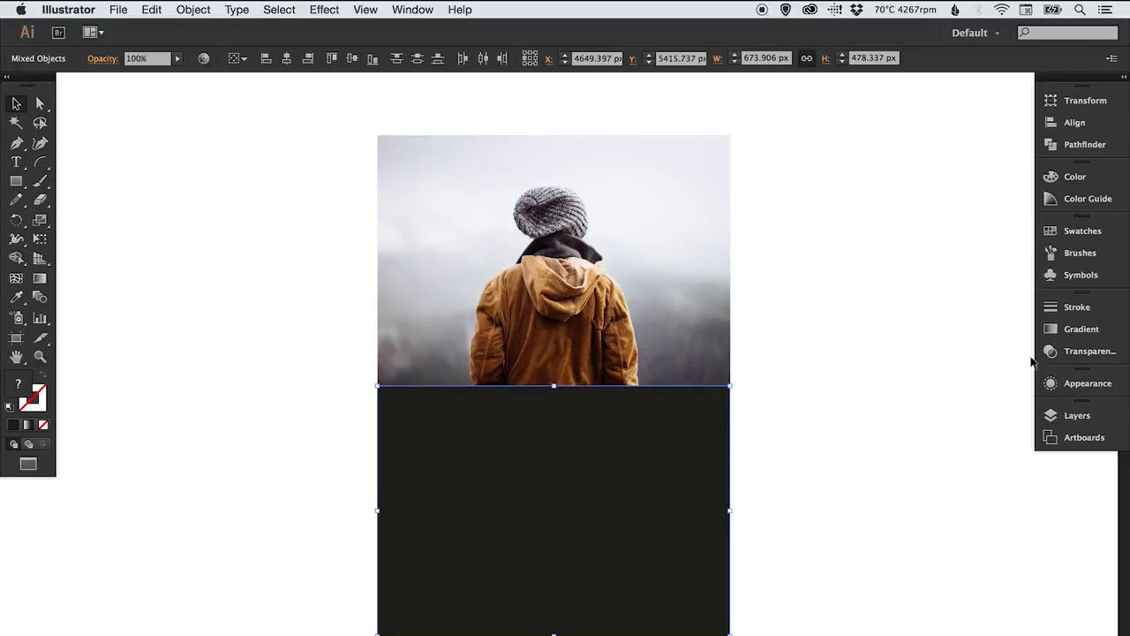
pyautogui.click(1088, 353)
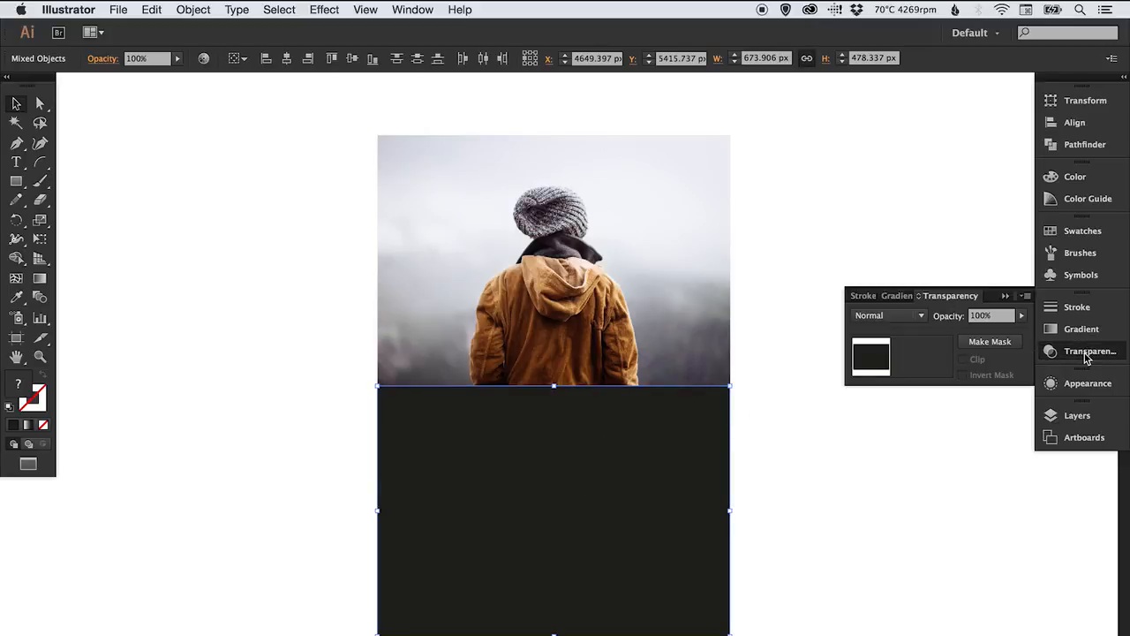
pyautogui.click(1003, 344)
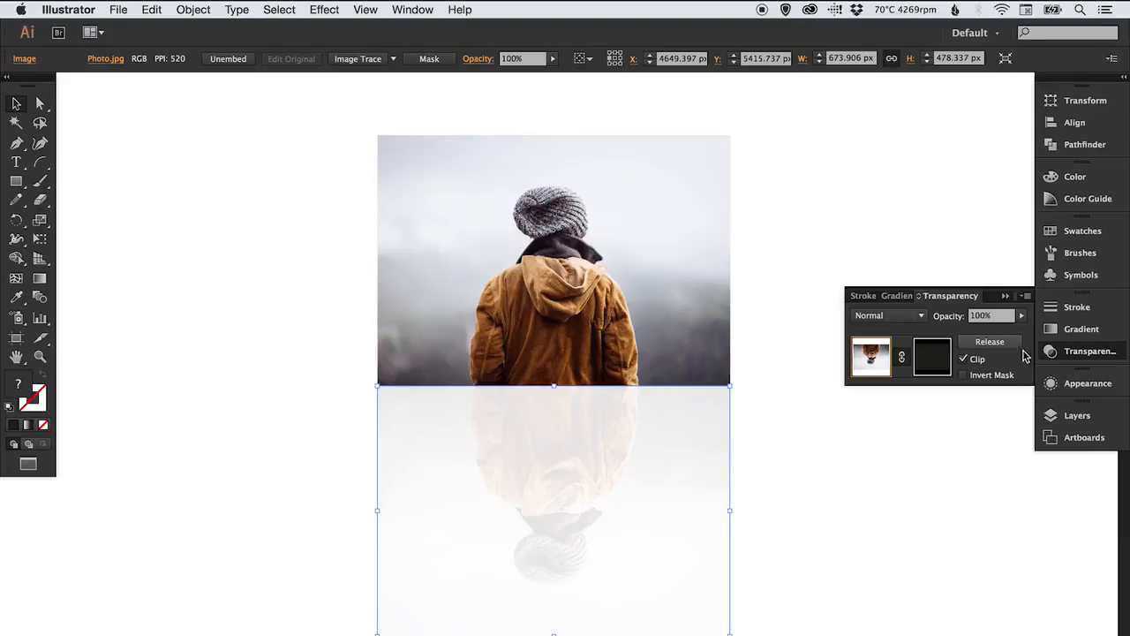
pyautogui.click(975, 361)
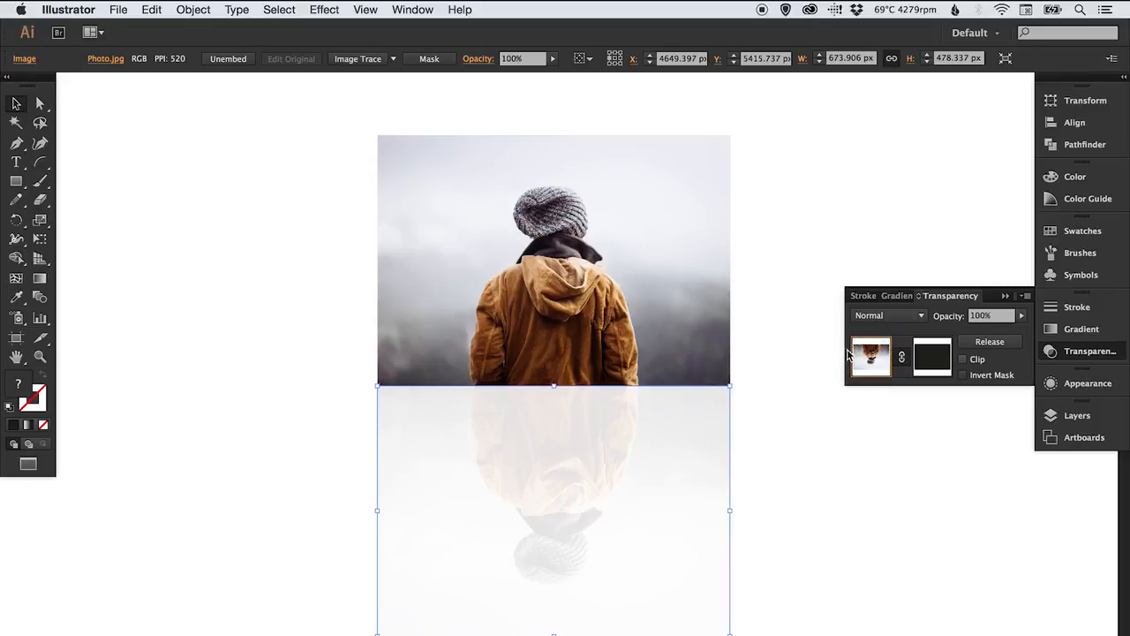
# Fill the opacity mask's rectangle with the white-to-black linear gradient and set the black stop's location to 100%
pyautogui.click(935, 362)
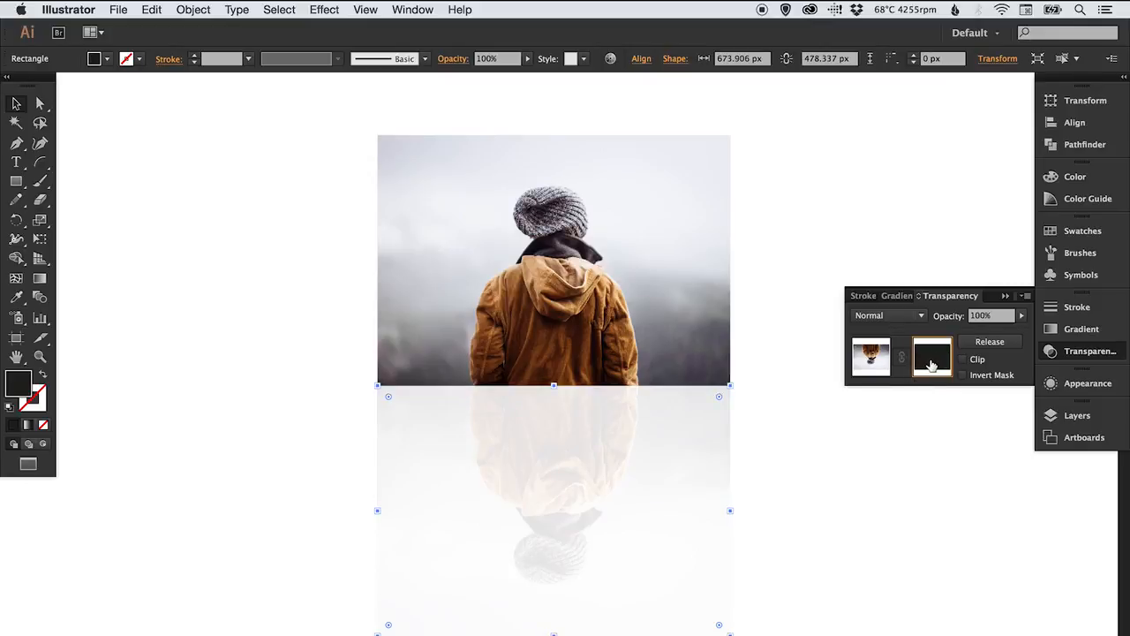
pyautogui.click(1084, 330)
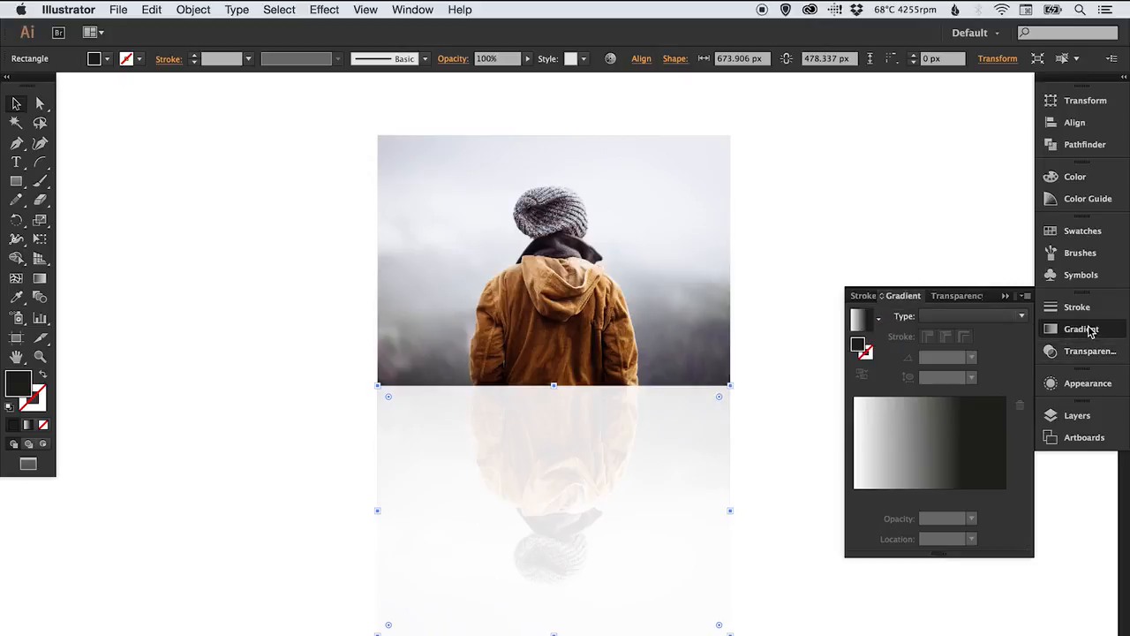
pyautogui.click(965, 485)
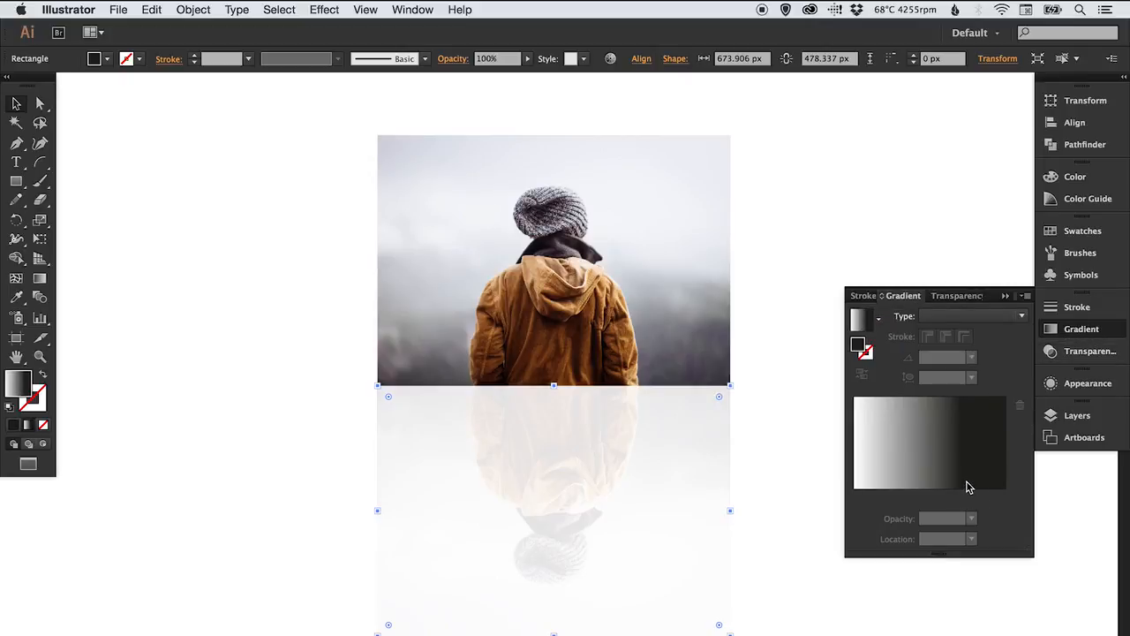
pyautogui.moveTo(961, 497); pyautogui.dragTo(1005, 495)
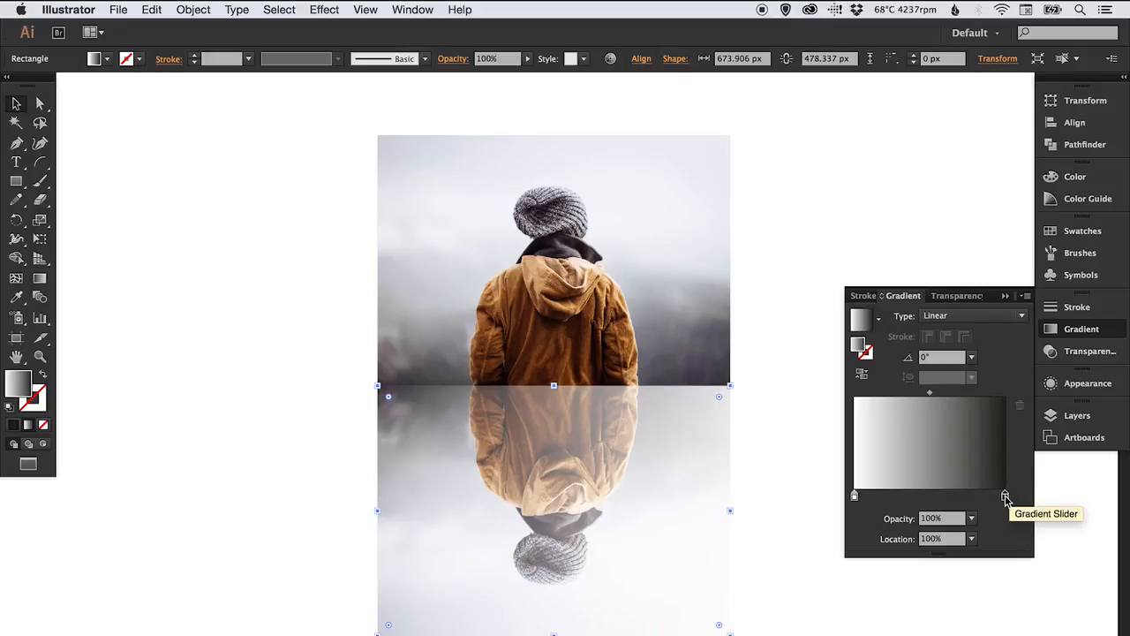
# Set the mask gradient's angle to -90° and move its black stop to a location of about 38%
pyautogui.click(938, 358)
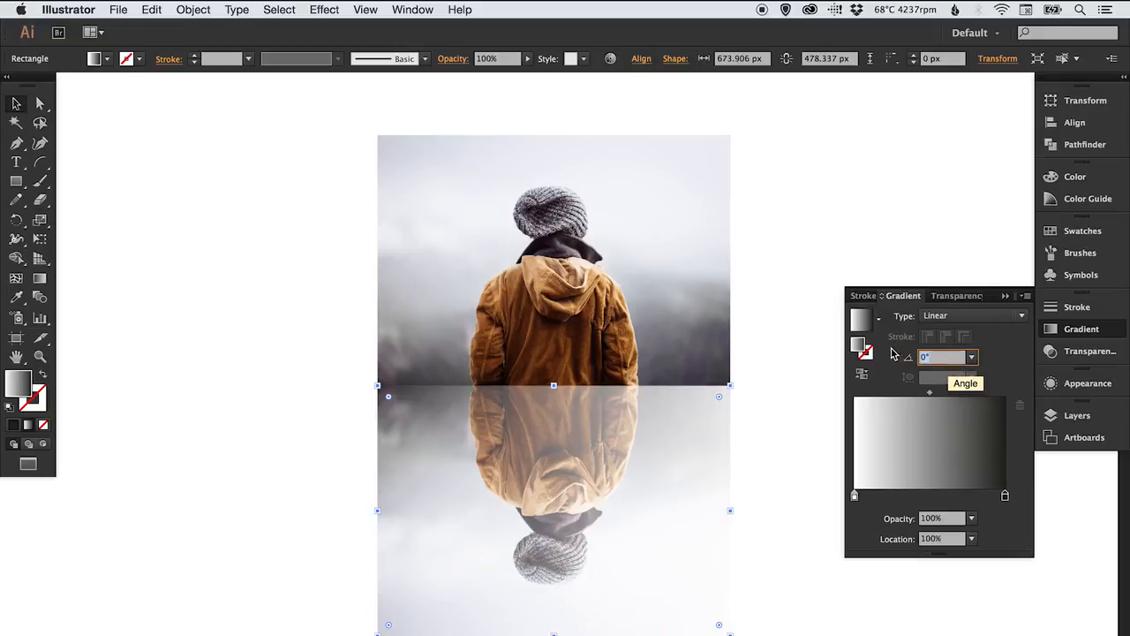
pyautogui.write('-9')
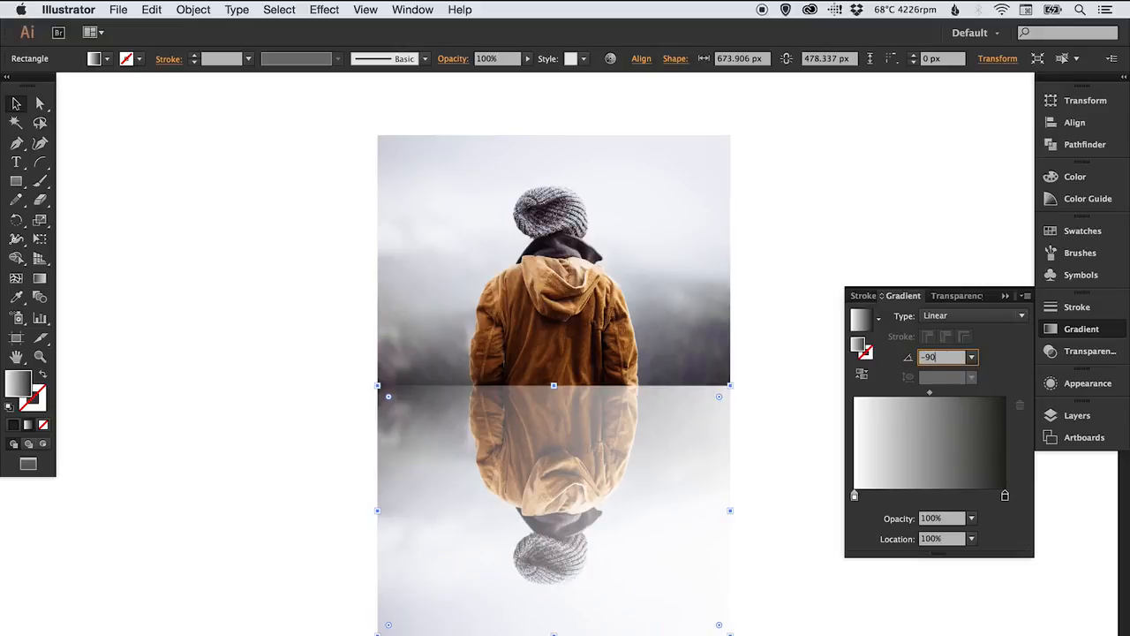
pyautogui.press('Return')
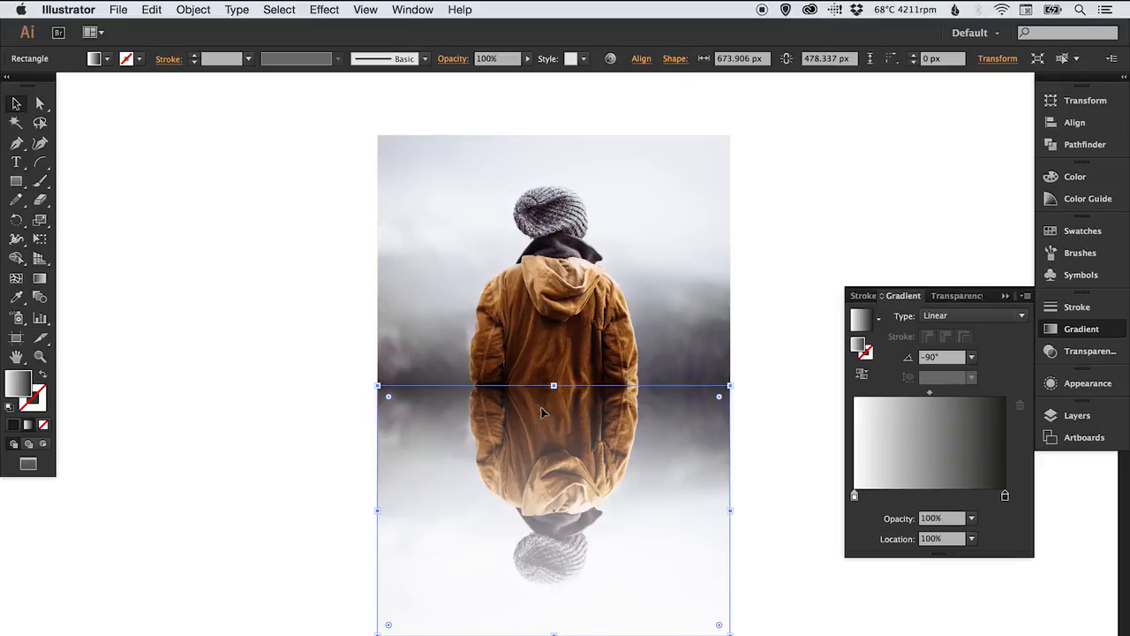
pyautogui.moveTo(1006, 497); pyautogui.dragTo(930, 497)
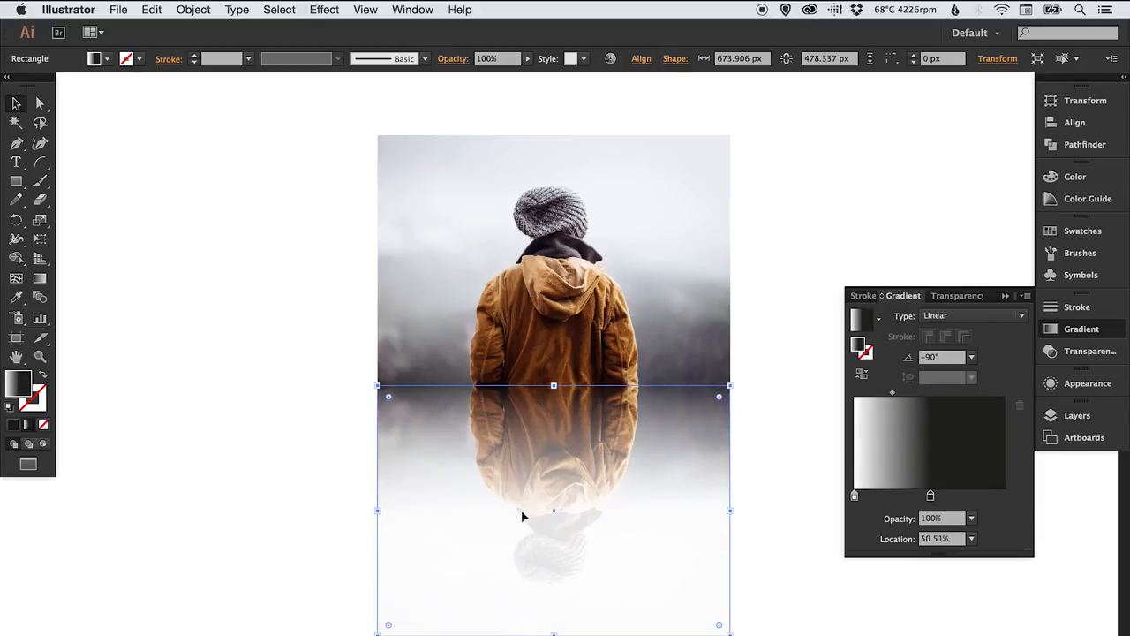
pyautogui.moveTo(930, 497)
pyautogui.mouseDown()
pyautogui.moveTo(899, 501)
pyautogui.moveTo(913, 500)
pyautogui.mouseUp()
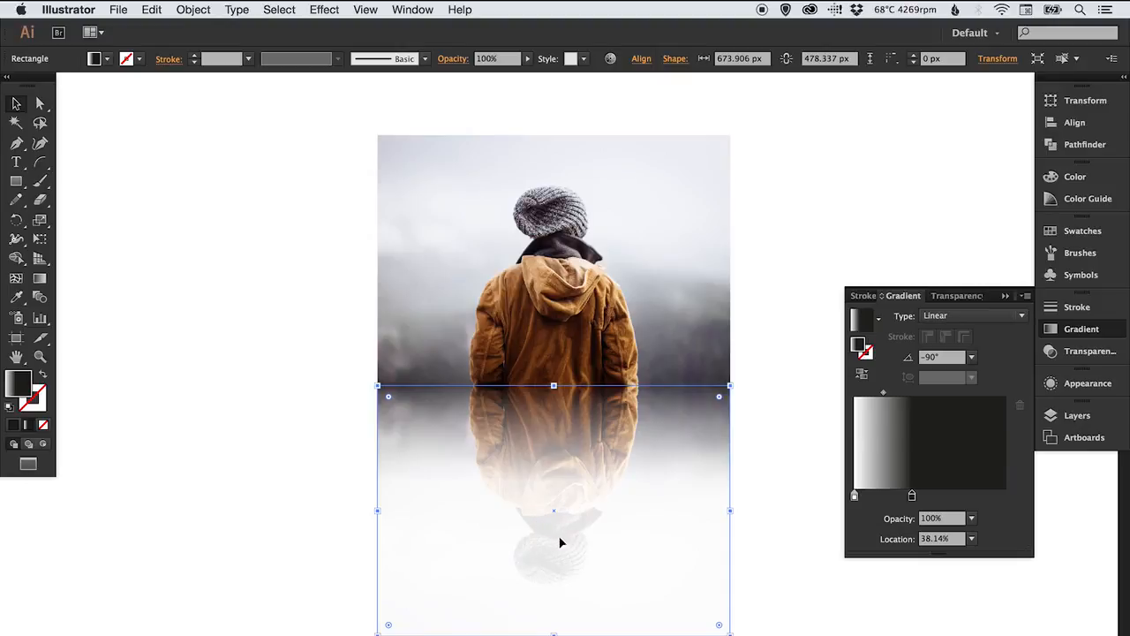
# Set the mask gradient's dark stop to pure black, RGB 0, 0, 0, and try to save the gradient as a new swatch
pyautogui.click(1077, 329)
pyautogui.click(1121, 79)
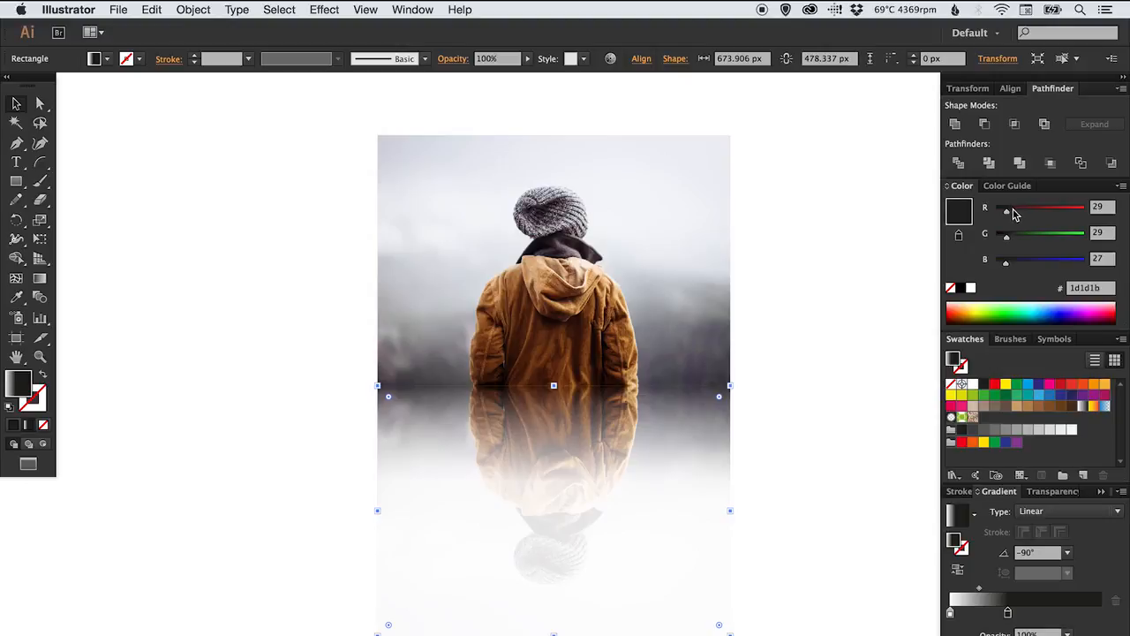
pyautogui.moveTo(1009, 215); pyautogui.dragTo(981, 264)
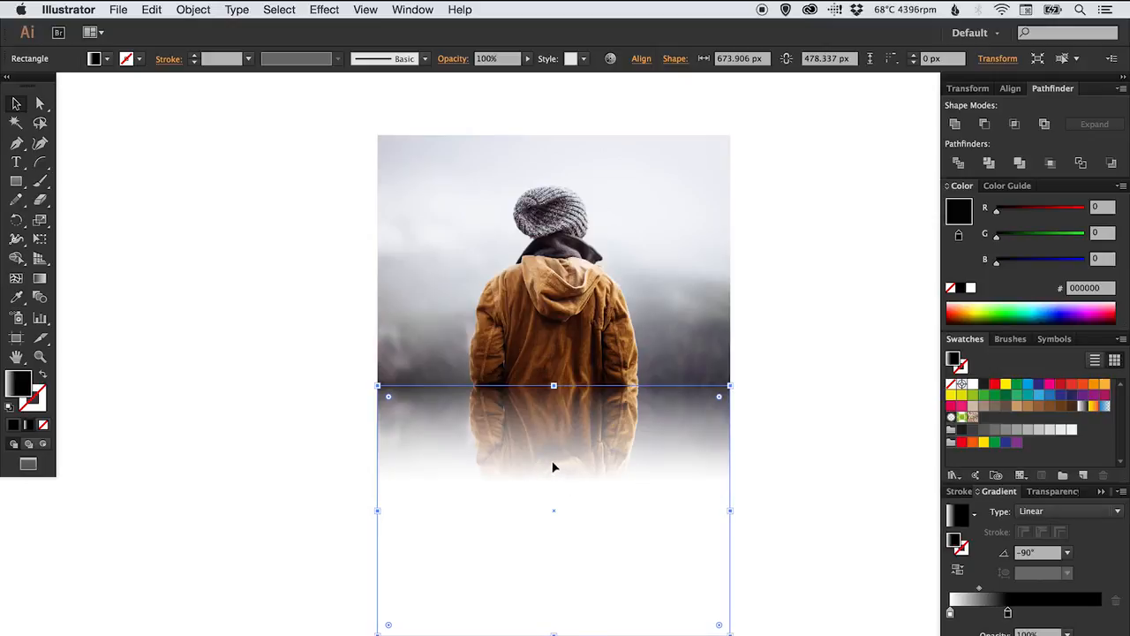
pyautogui.click(1083, 475)
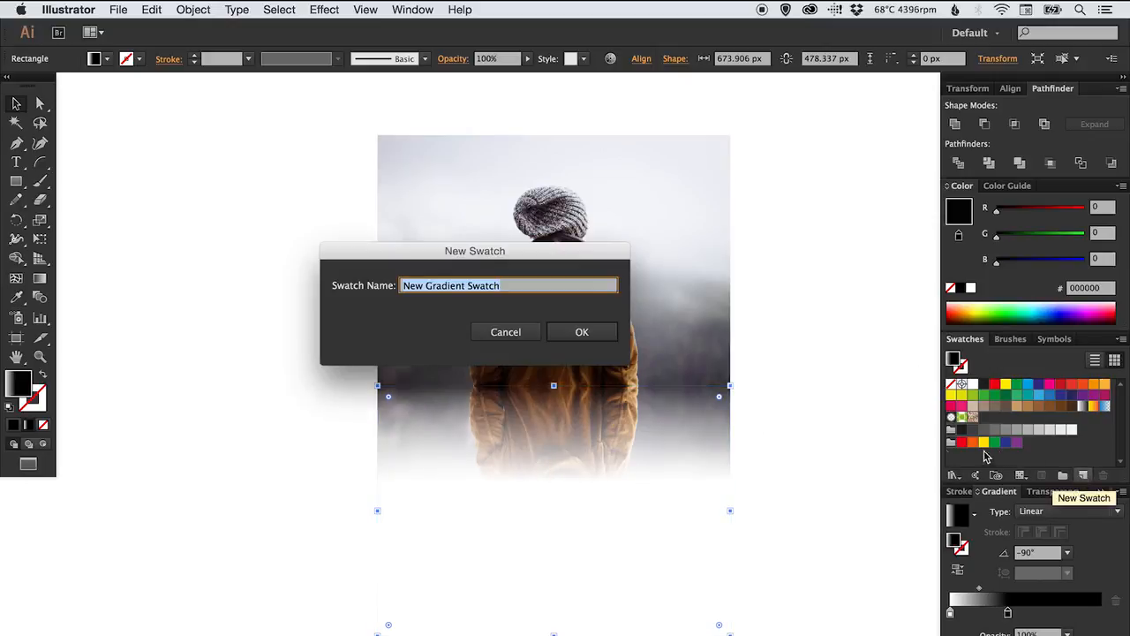
pyautogui.click(593, 337)
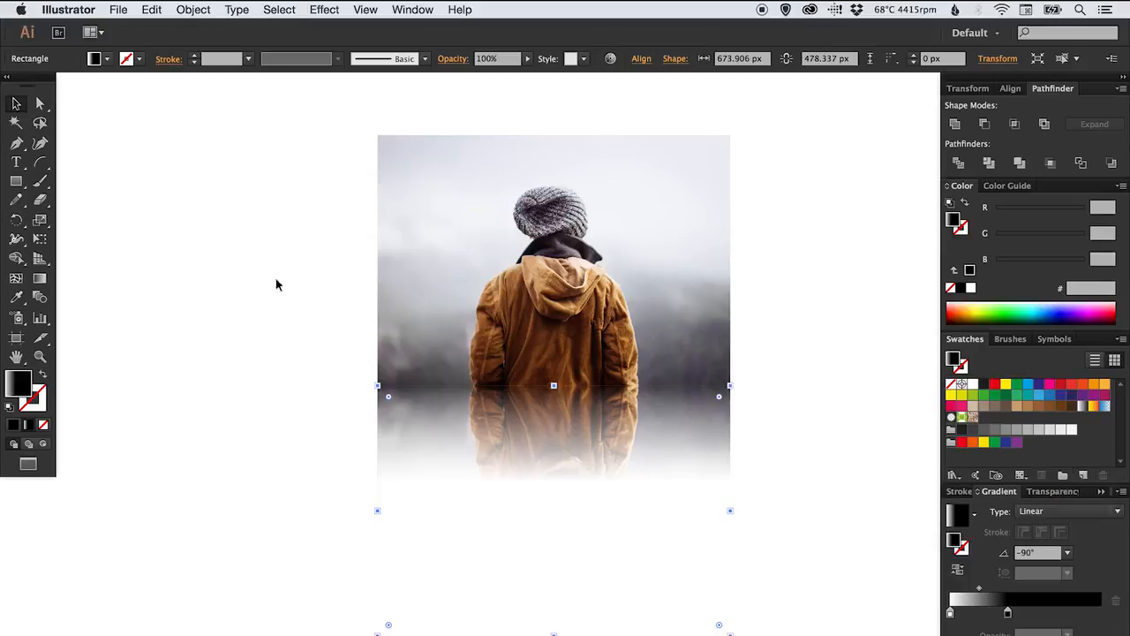
# Deselect the mask rectangle and redefine the black swatch as pure black, RGB 0, 0, 0
pyautogui.click(158, 173)
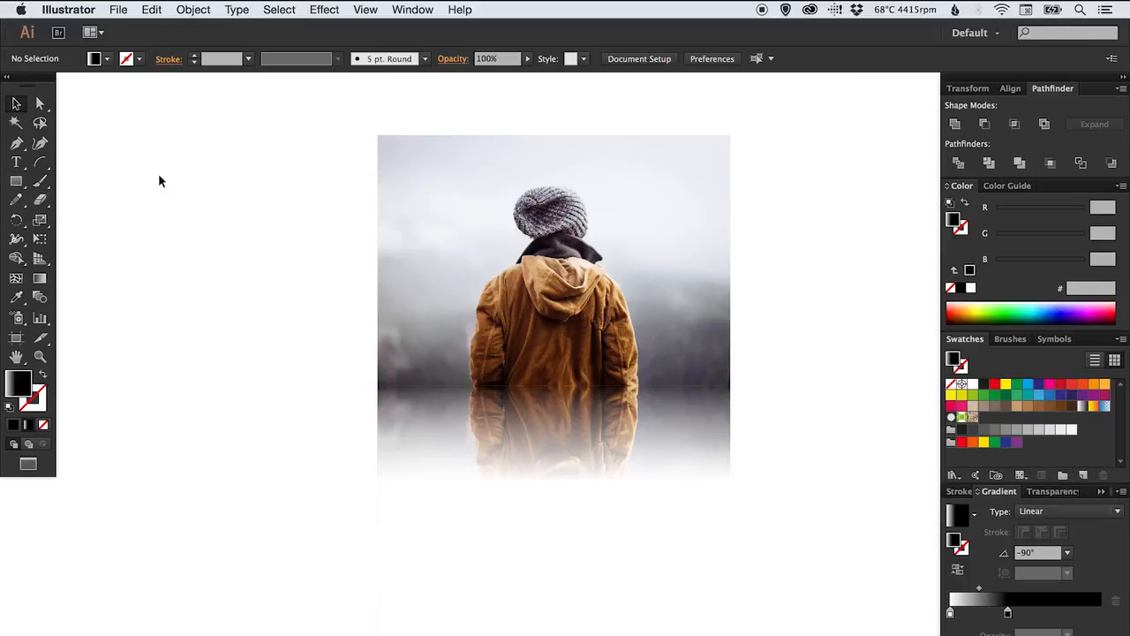
pyautogui.doubleClick(984, 385)
pyautogui.moveTo(949, 406); pyautogui.dragTo(939, 467)
pyautogui.click(1069, 517)
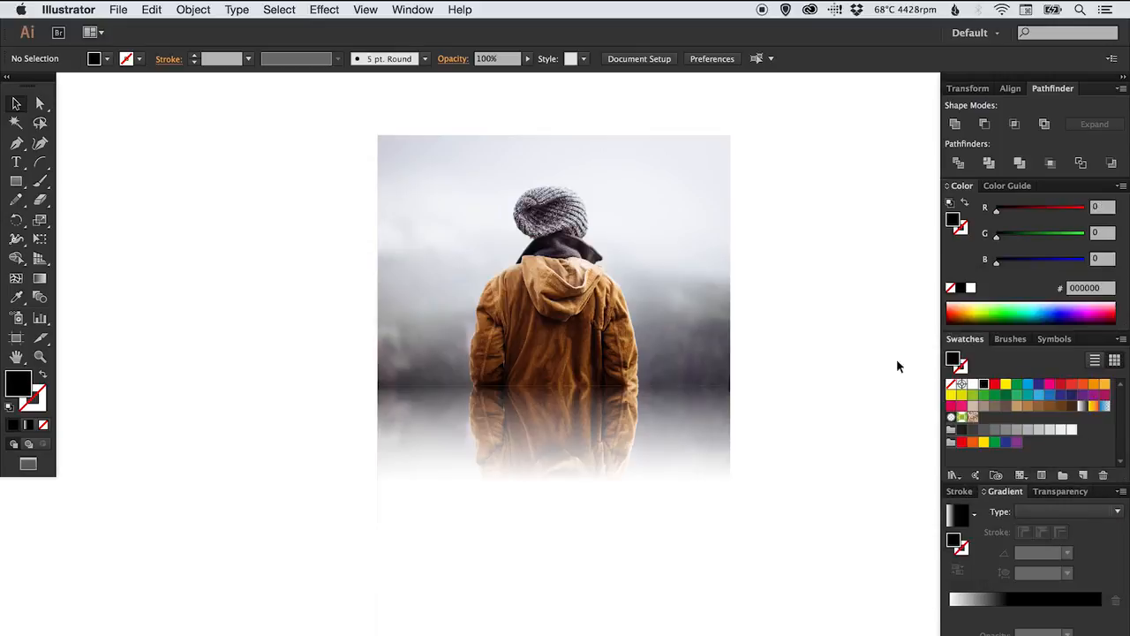
# Reselect the mask rectangle and apply the pure black swatch to the gradient's dark stop
pyautogui.click(597, 480)
pyautogui.click(983, 385)
pyautogui.moveTo(985, 386); pyautogui.dragTo(1009, 618)
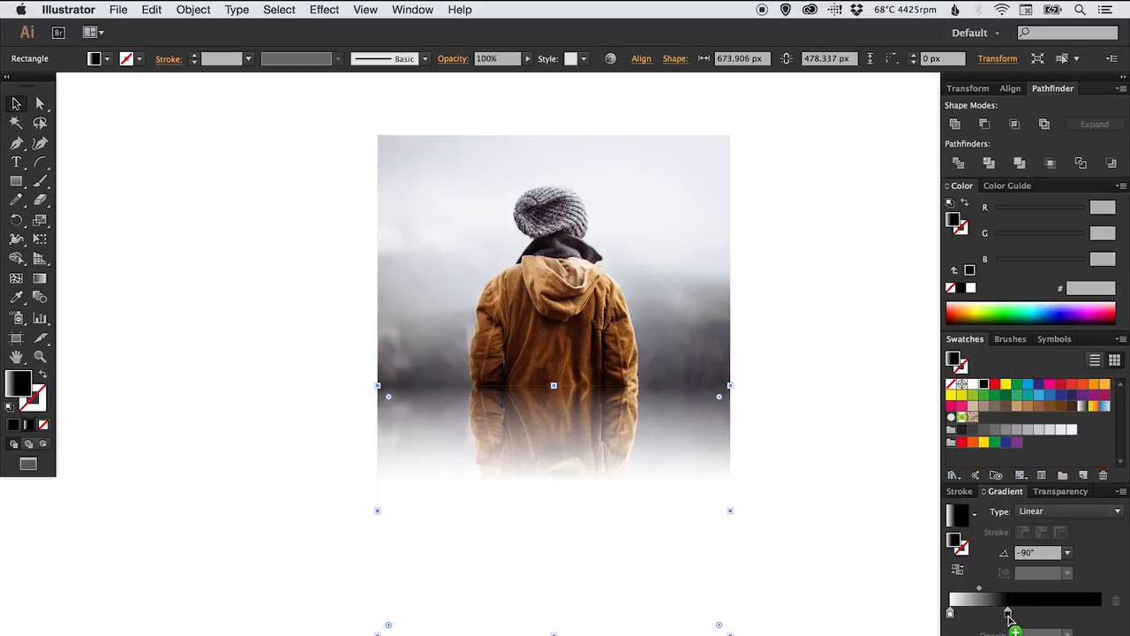
# Adjust the mask gradient's fade by moving its black stop to about 45% and its midpoint to about 30%, and deselect the mask rectangle
pyautogui.moveTo(1008, 618); pyautogui.dragTo(1010, 621)
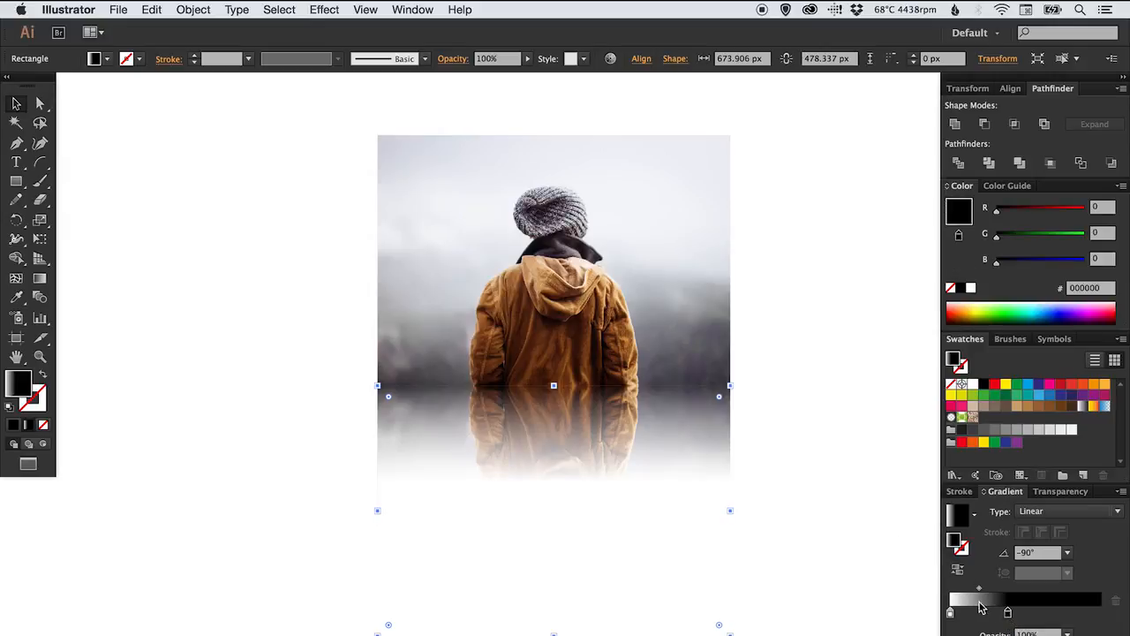
pyautogui.moveTo(1008, 613)
pyautogui.mouseDown()
pyautogui.moveTo(1095, 617)
pyautogui.moveTo(998, 617)
pyautogui.mouseUp()
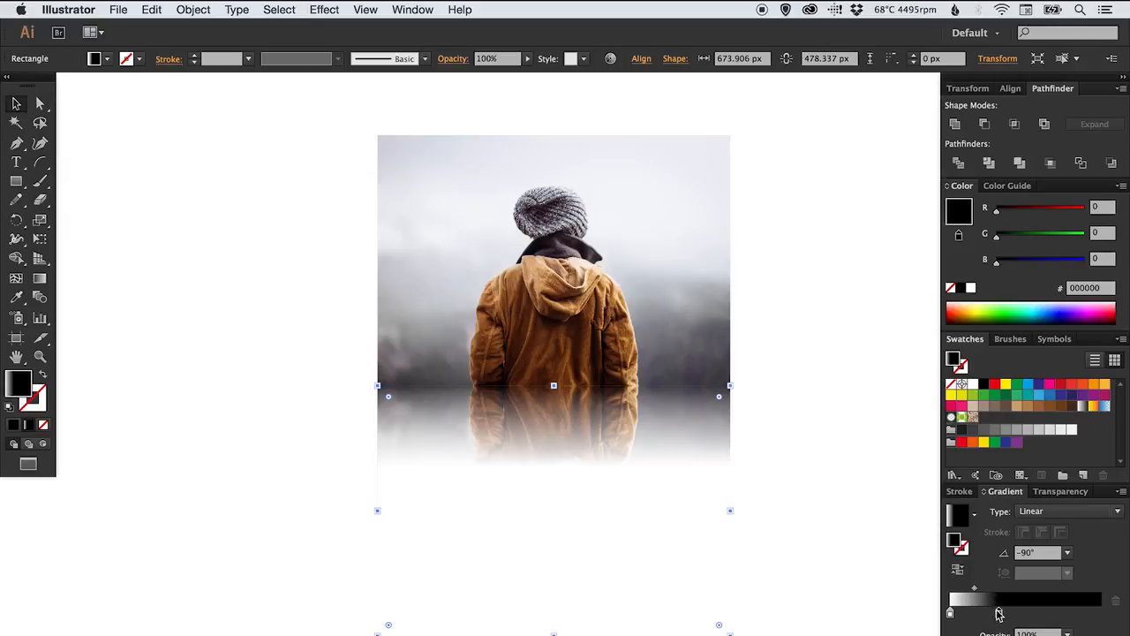
pyautogui.moveTo(1001, 617); pyautogui.dragTo(1035, 618)
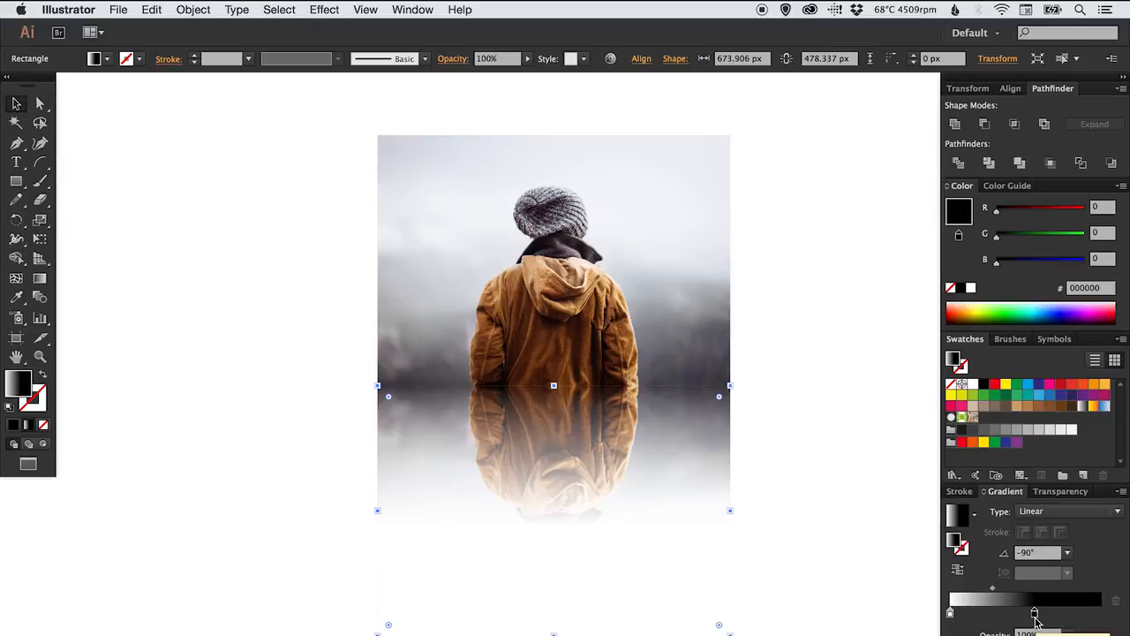
pyautogui.moveTo(1036, 620); pyautogui.dragTo(971, 593)
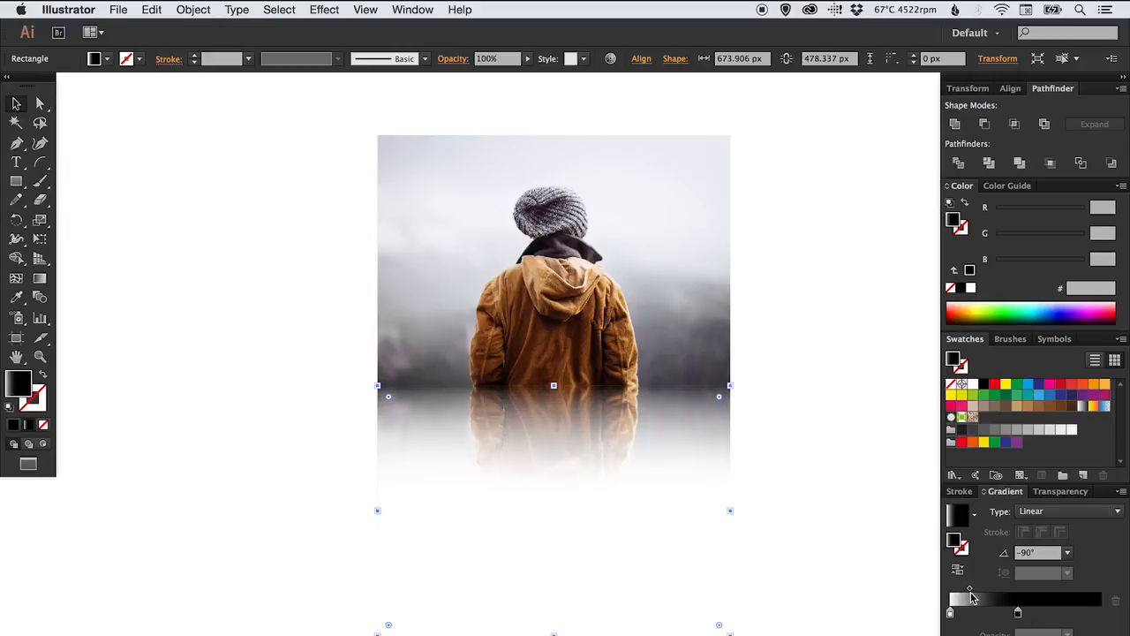
pyautogui.click(833, 453)
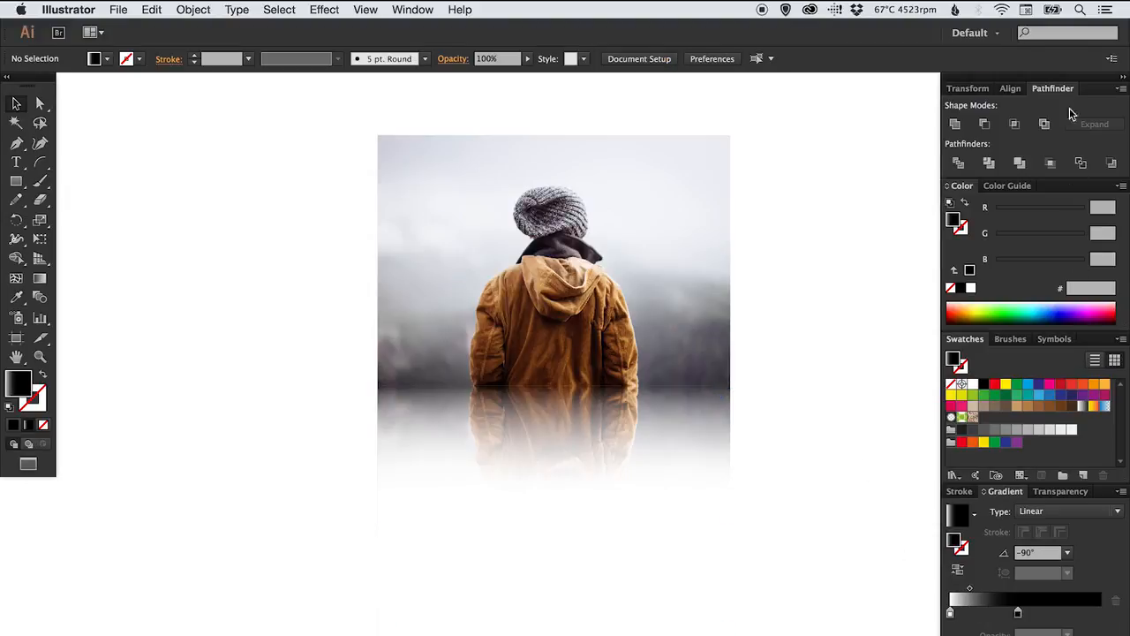
# Collapse the panel dock and switch from editing the opacity mask back to the reflected image itself
pyautogui.click(1123, 81)
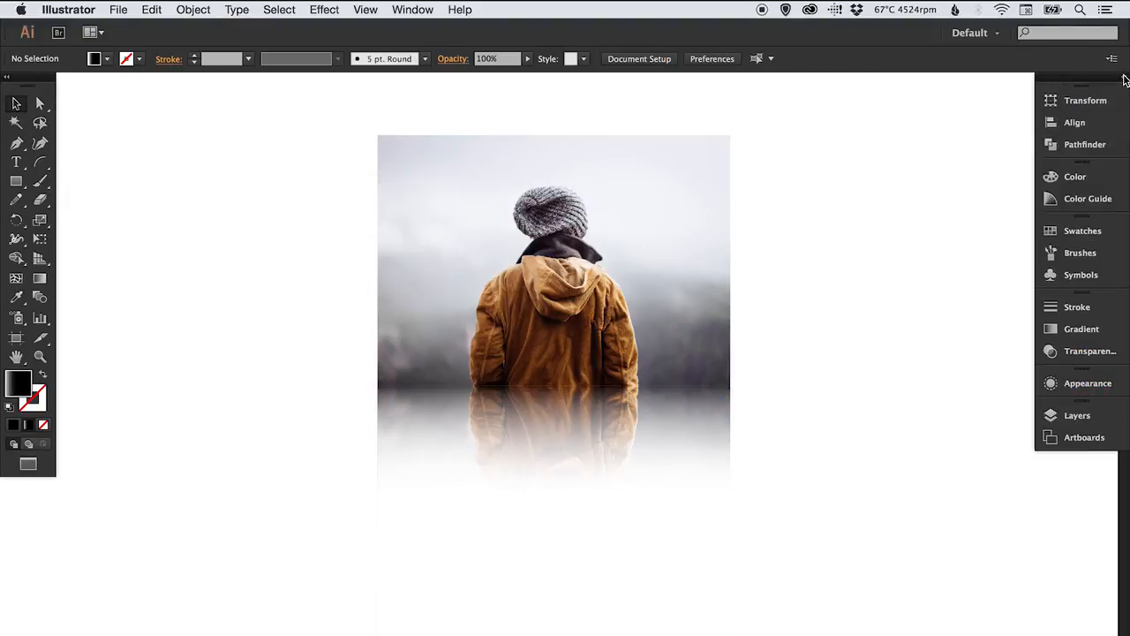
pyautogui.moveTo(697, 353); pyautogui.dragTo(701, 415)
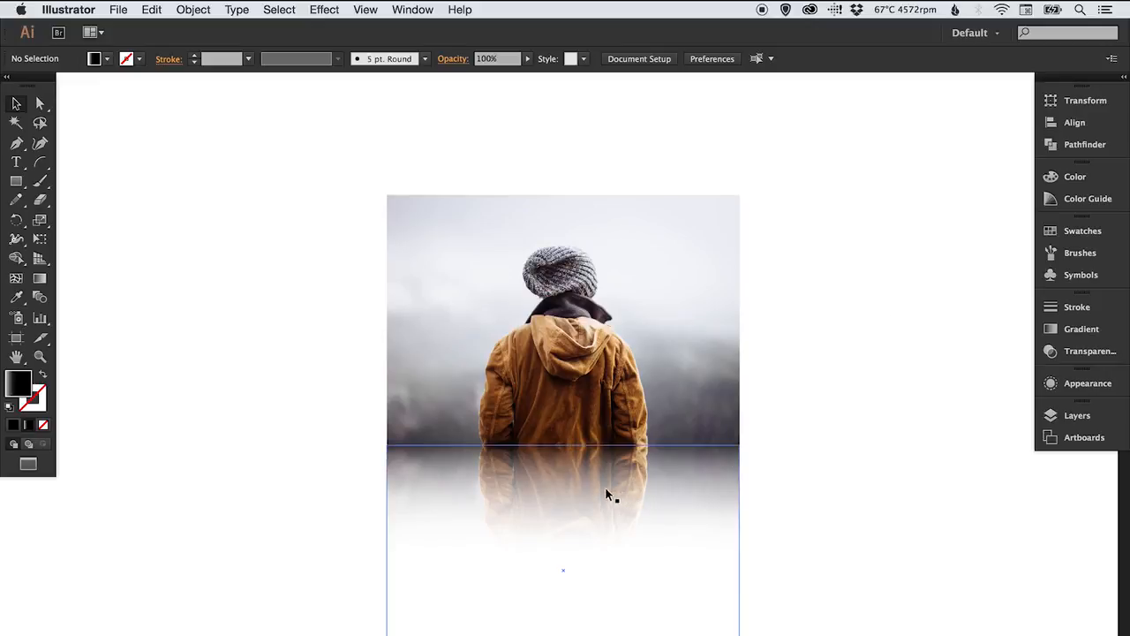
pyautogui.click(701, 493)
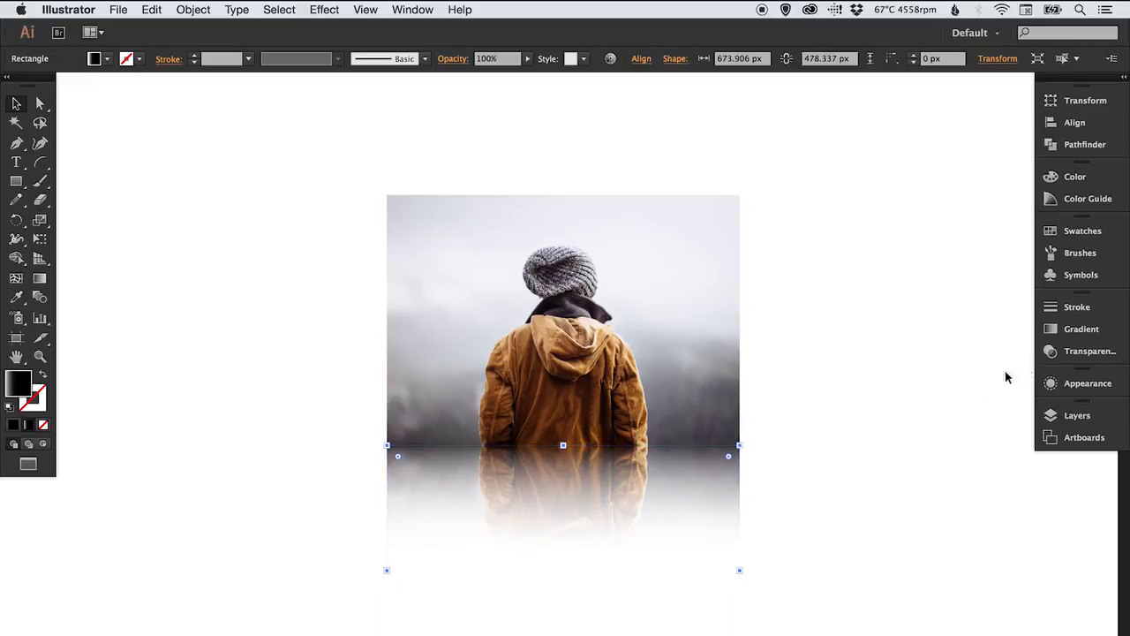
pyautogui.click(1086, 356)
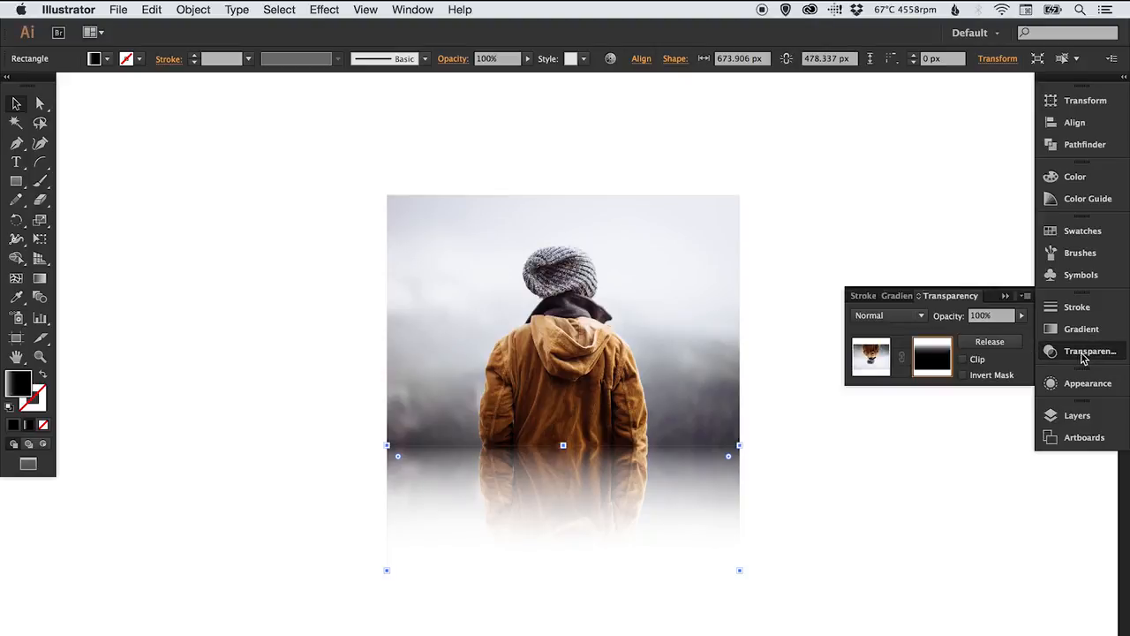
pyautogui.moveTo(1024, 321)
pyautogui.mouseDown()
pyautogui.moveTo(1010, 334)
pyautogui.moveTo(976, 332)
pyautogui.moveTo(1028, 330)
pyautogui.mouseUp()
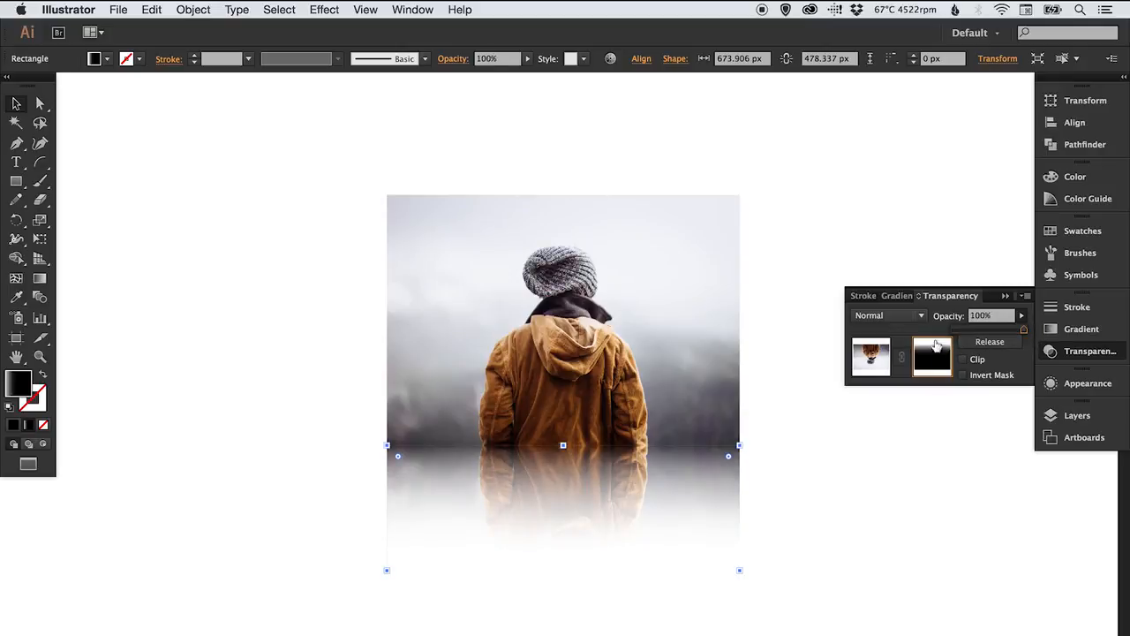
pyautogui.click(873, 356)
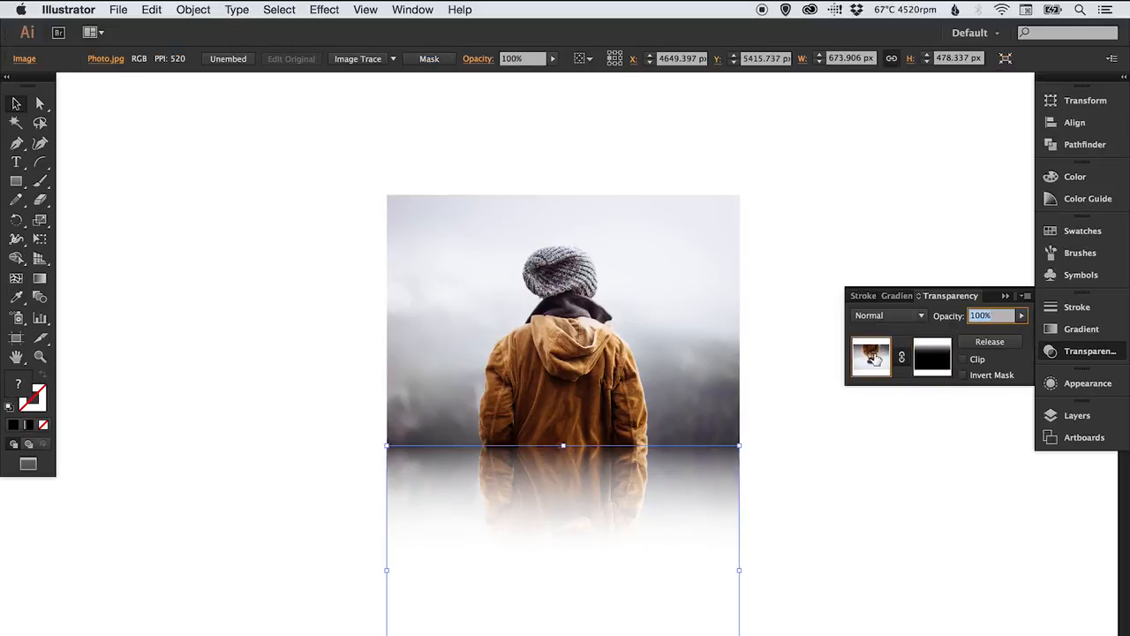
# Reduce the reflected image's opacity to 30% and deselect it
pyautogui.click(1022, 316)
pyautogui.moveTo(1014, 328); pyautogui.dragTo(960, 333)
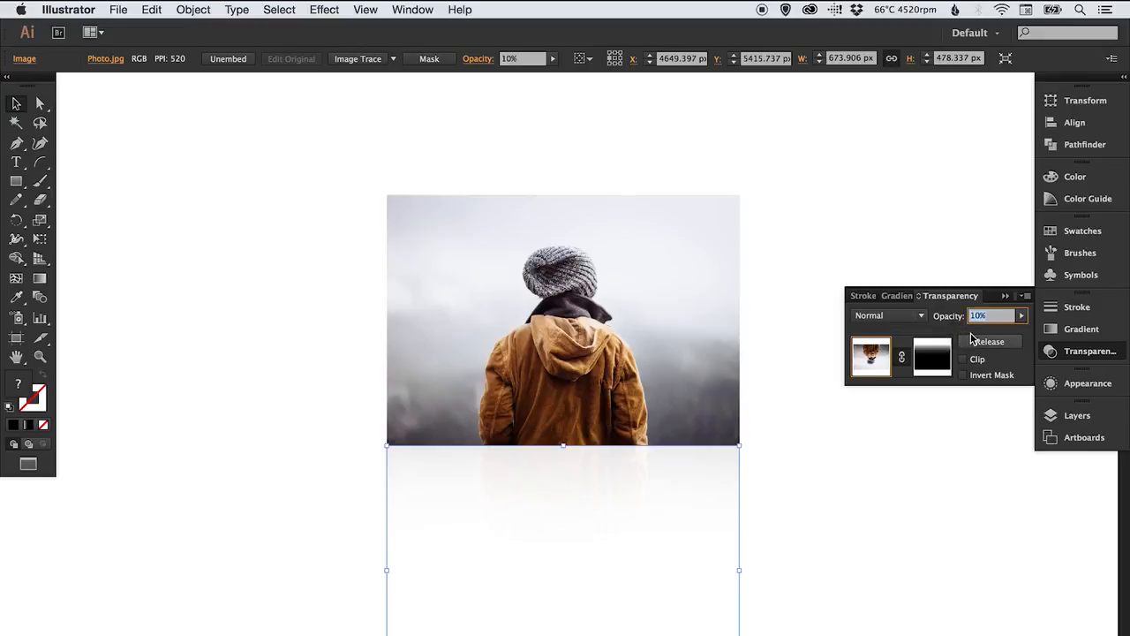
pyautogui.click(973, 330)
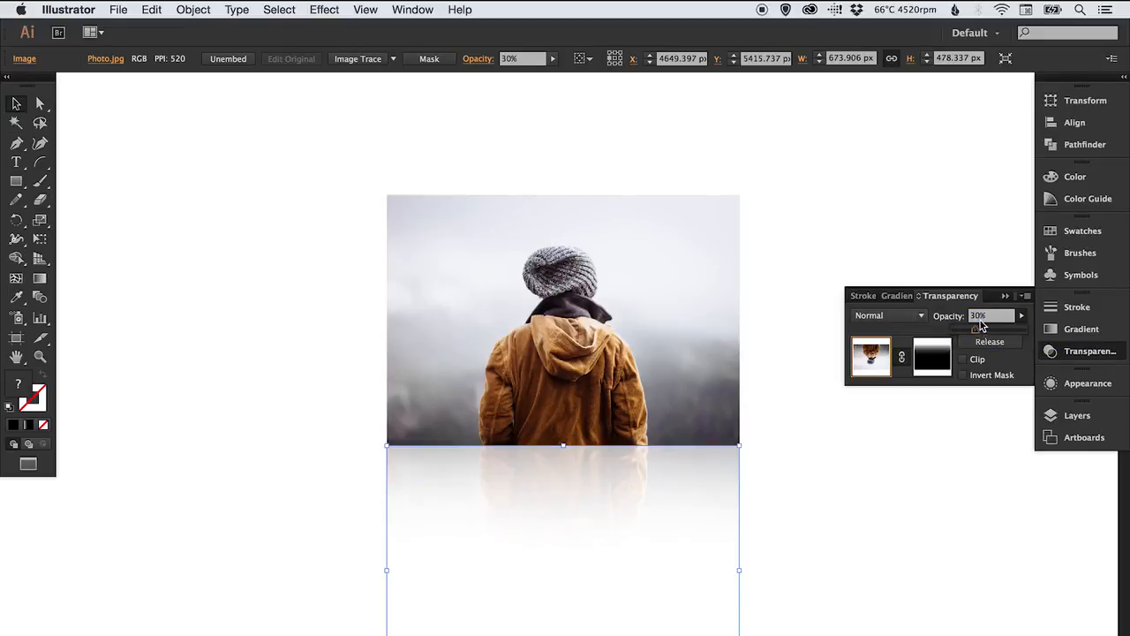
pyautogui.click(1086, 354)
pyautogui.click(876, 375)
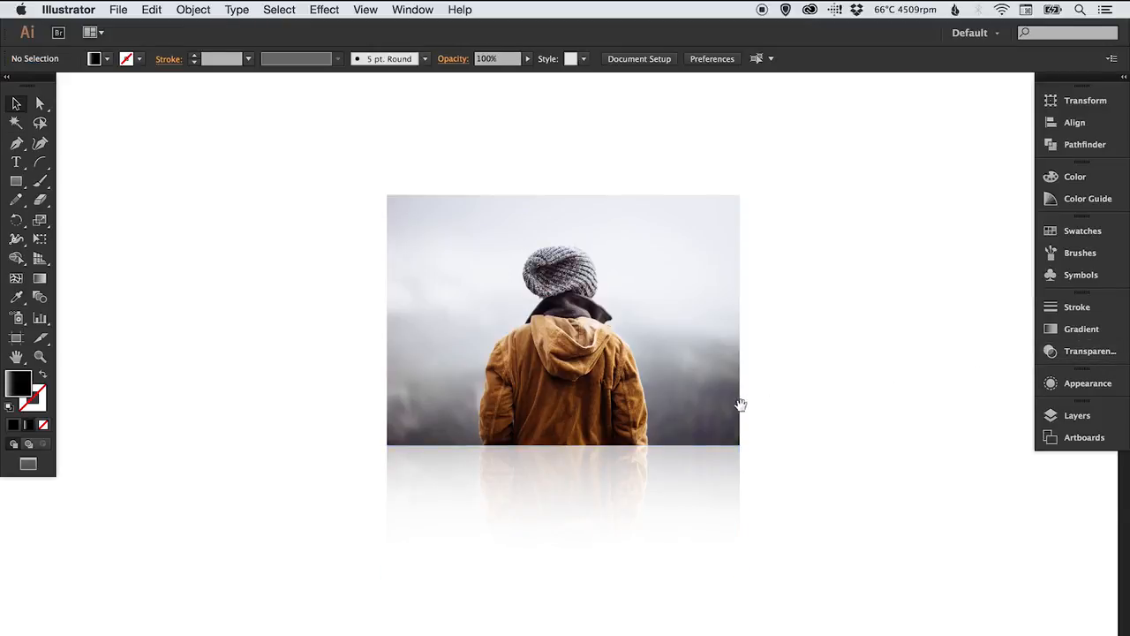
# Review the reflected image's transparency and mask settings, and examine the finished reflection up close with nothing selected
pyautogui.scroll(-2, 777, 376)
pyautogui.click(1079, 353)
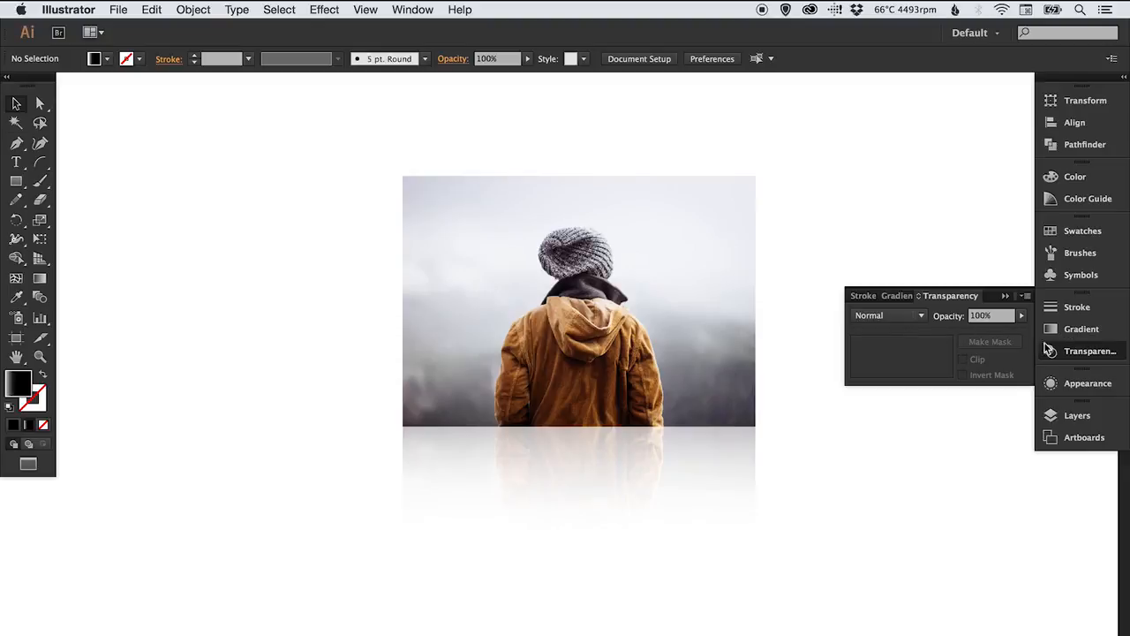
pyautogui.click(690, 436)
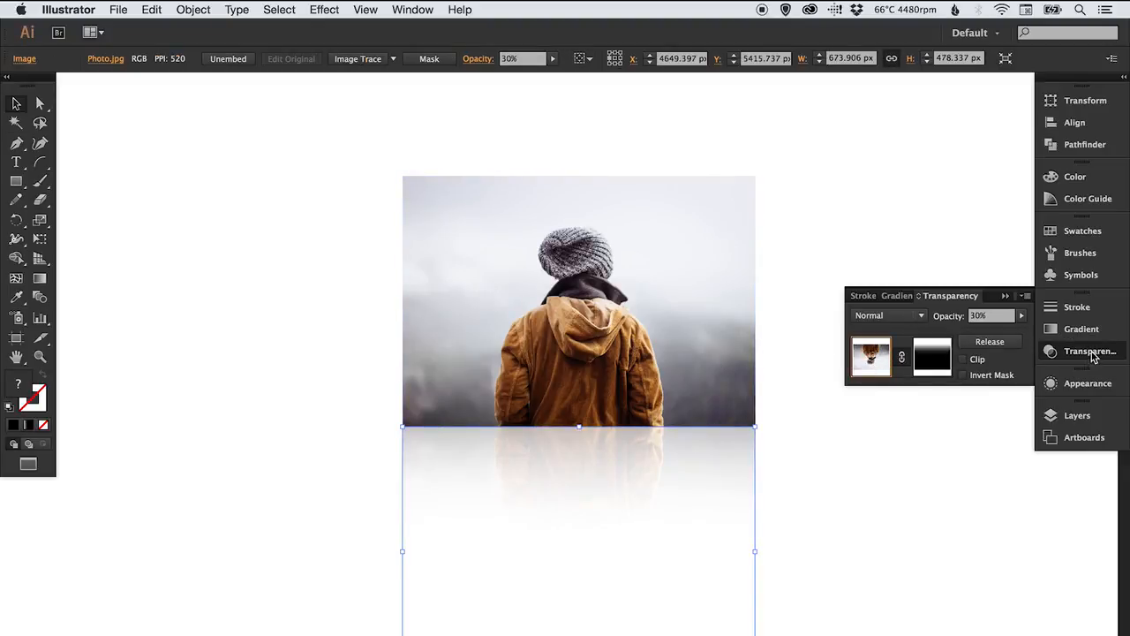
pyautogui.click(1079, 355)
pyautogui.click(834, 443)
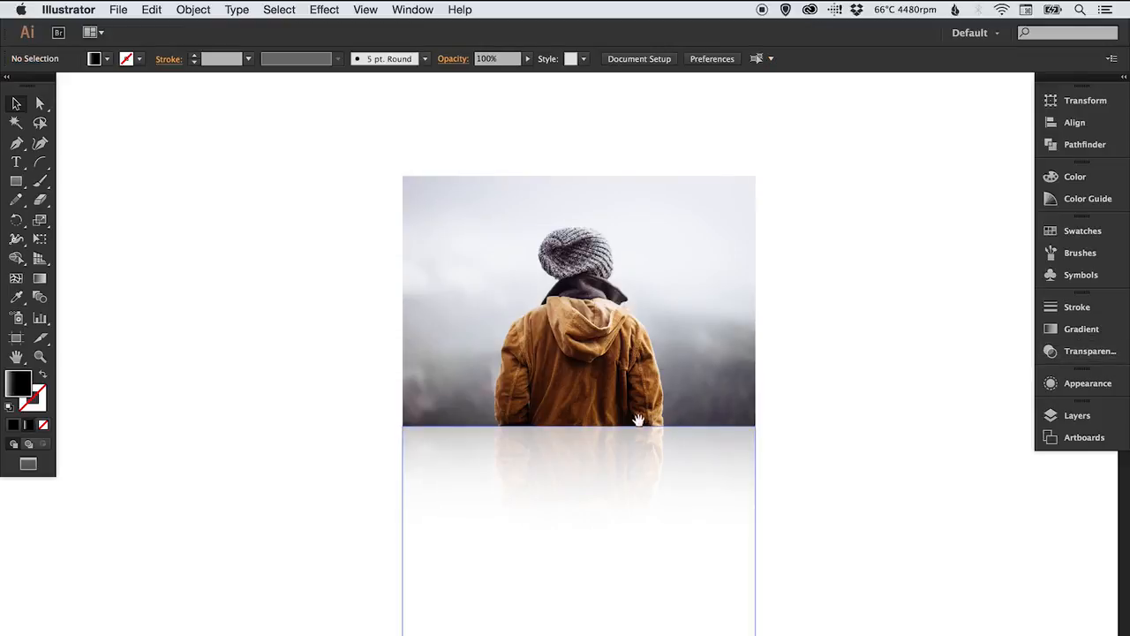
pyautogui.keyDown('super'); pyautogui.click(583, 371); pyautogui.keyUp('super')
pyautogui.moveTo(588, 378); pyautogui.dragTo(604, 439)
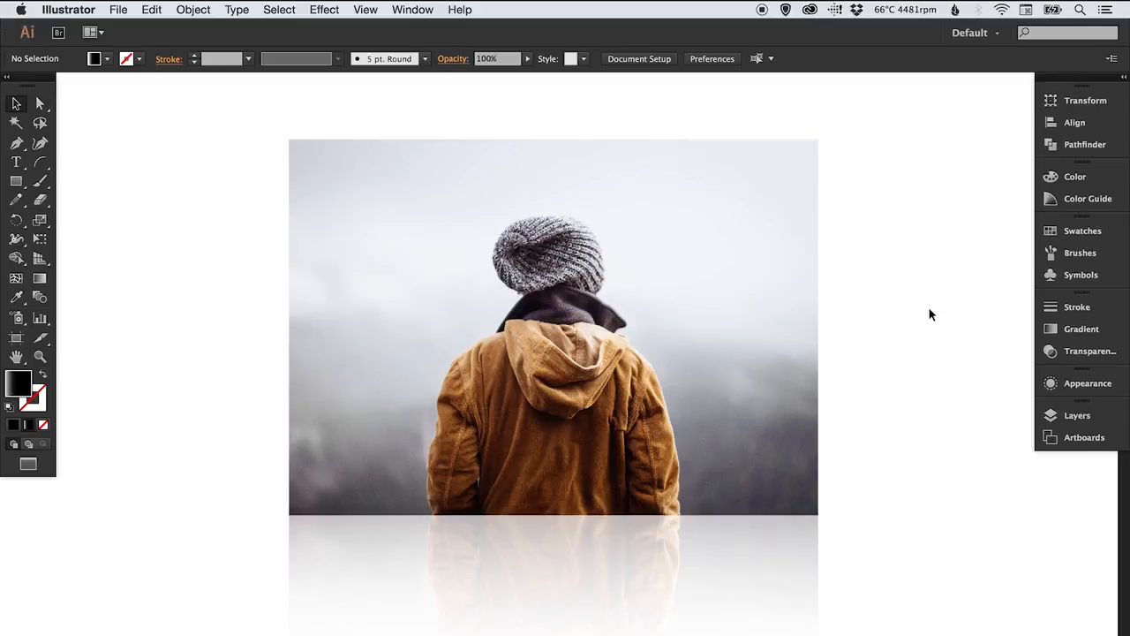